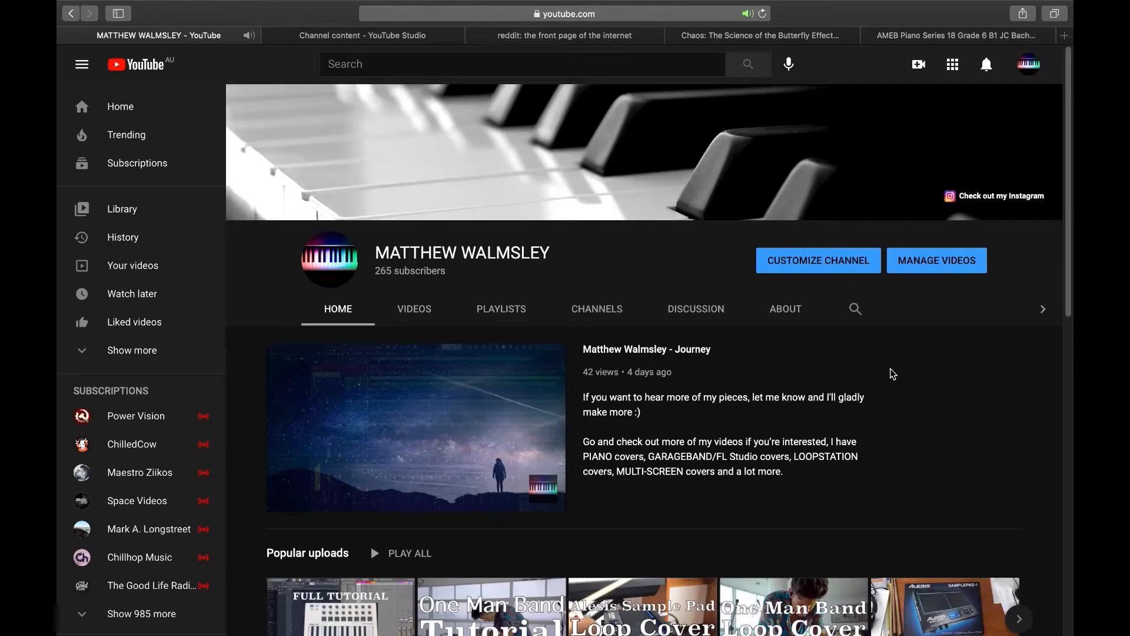
Look over the YouTube channel page and the FL Studio editions comparison page.
{"action": "scroll", "coordinate": [893, 374], "scroll_direction": "down", "scroll_amount": 3}
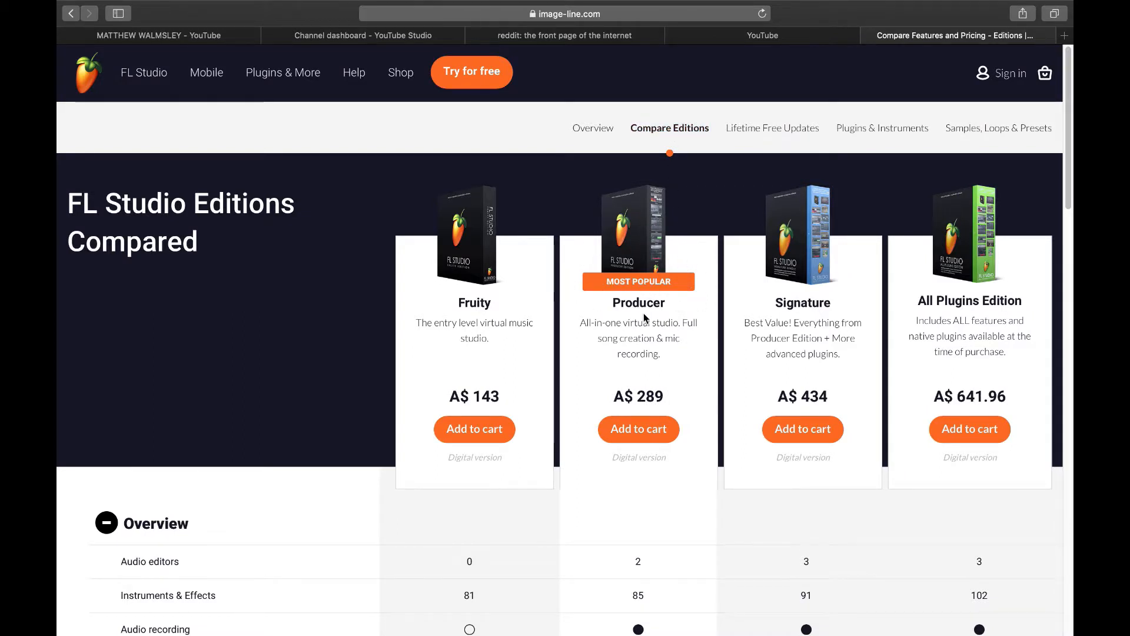
{"action": "scroll", "coordinate": [699, 294], "scroll_direction": "down", "scroll_amount": 5}
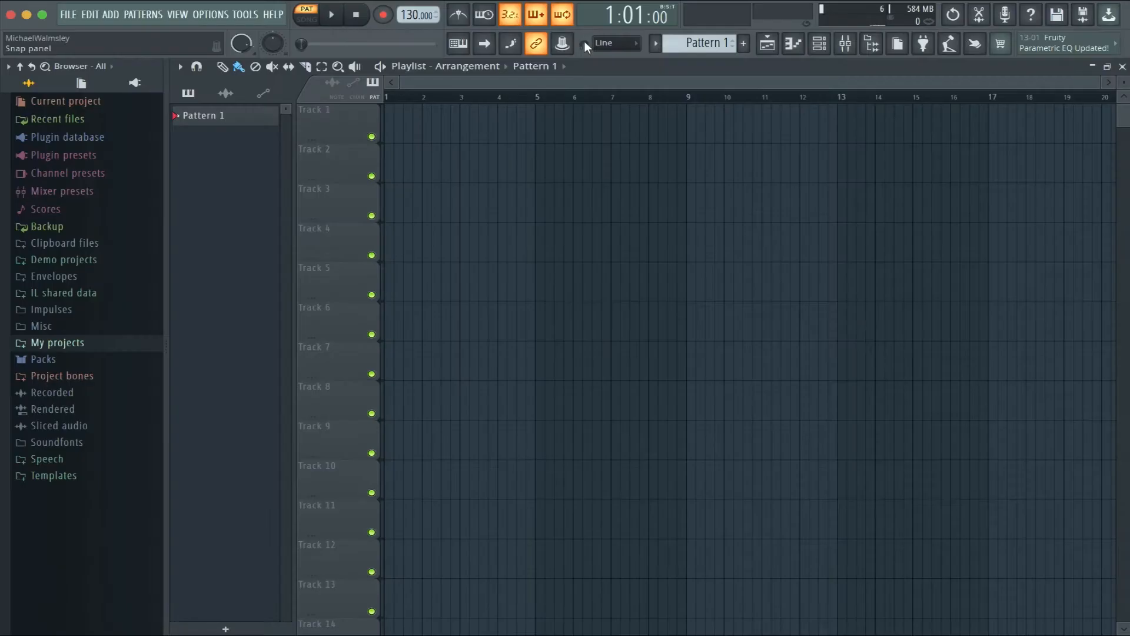
Show and hide the mixer, then hide the playlist and bring it back.
{"action": "left_click", "coordinate": [846, 44]}
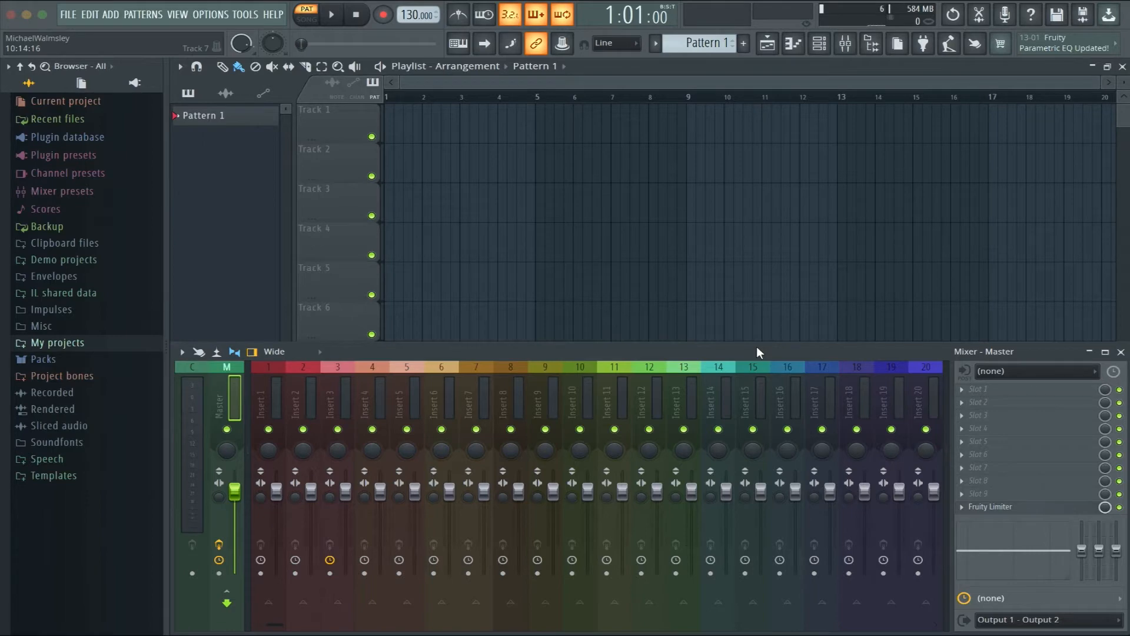
{"action": "left_click", "coordinate": [845, 45]}
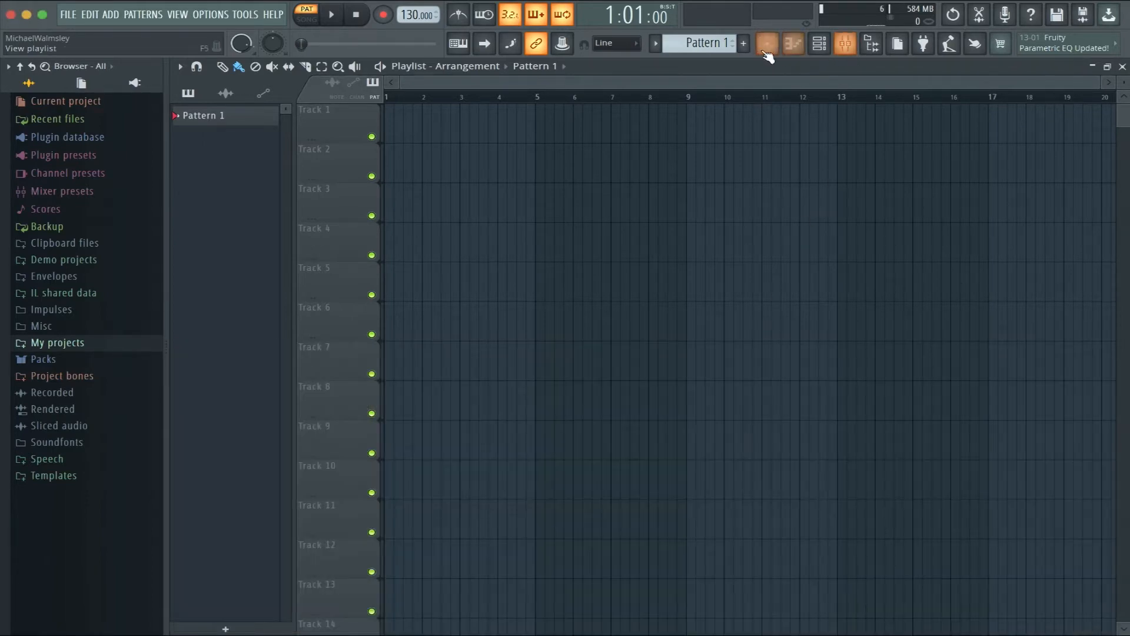
{"action": "left_click", "coordinate": [767, 50]}
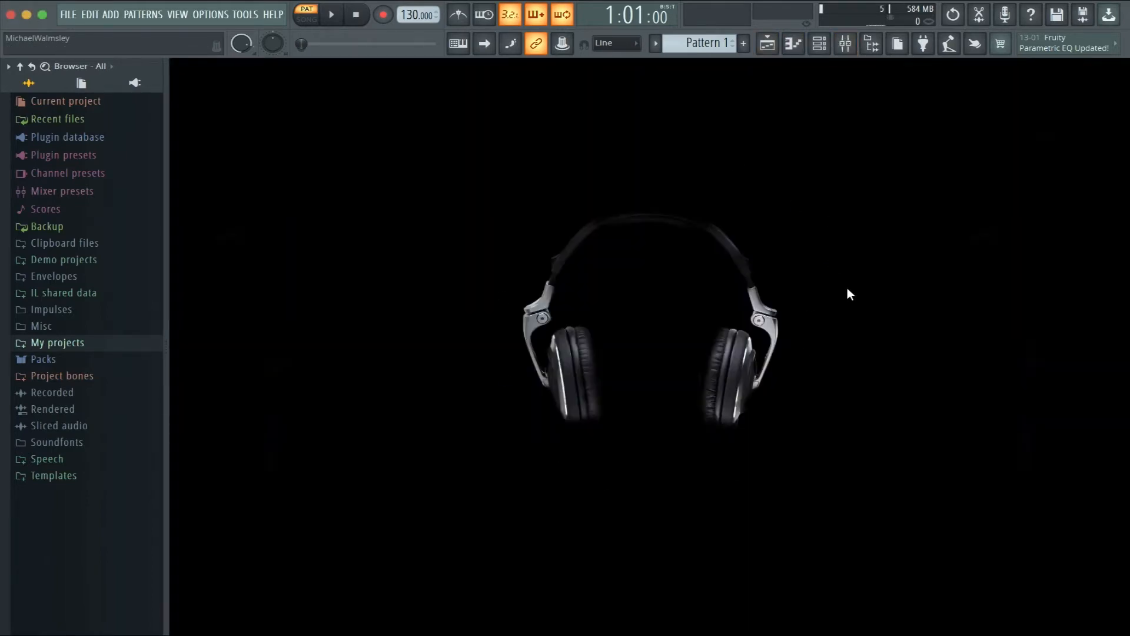
{"action": "key", "text": "F5"}
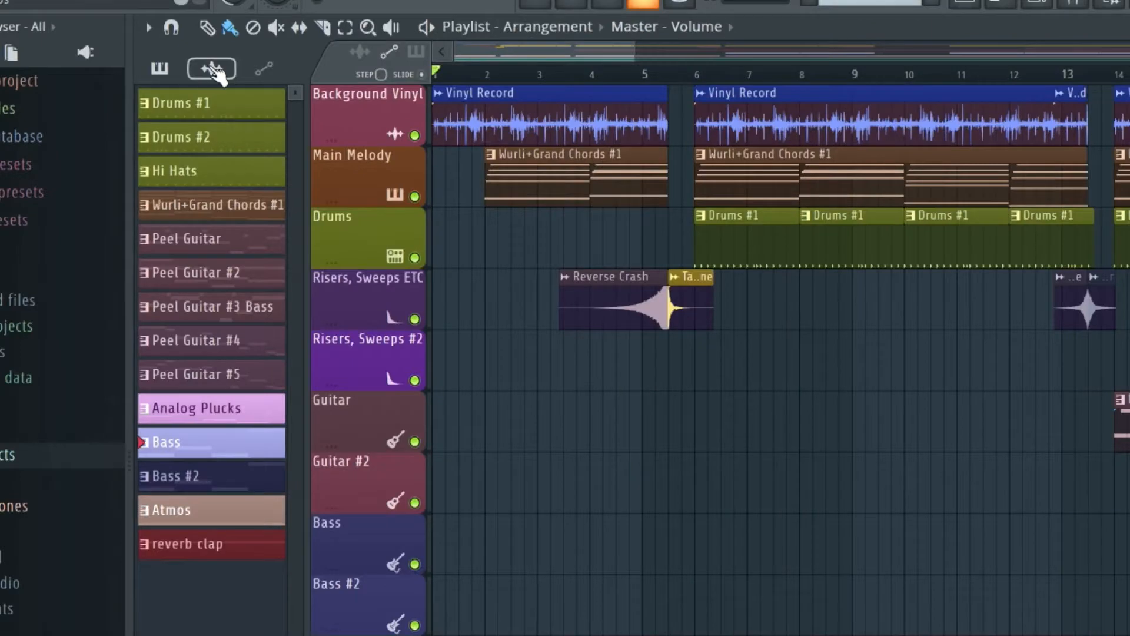
View the project's audio clips and automation clips in the playlist's clip picker, then return to its patterns.
{"action": "left_click", "coordinate": [211, 69]}
{"action": "left_click", "coordinate": [264, 68]}
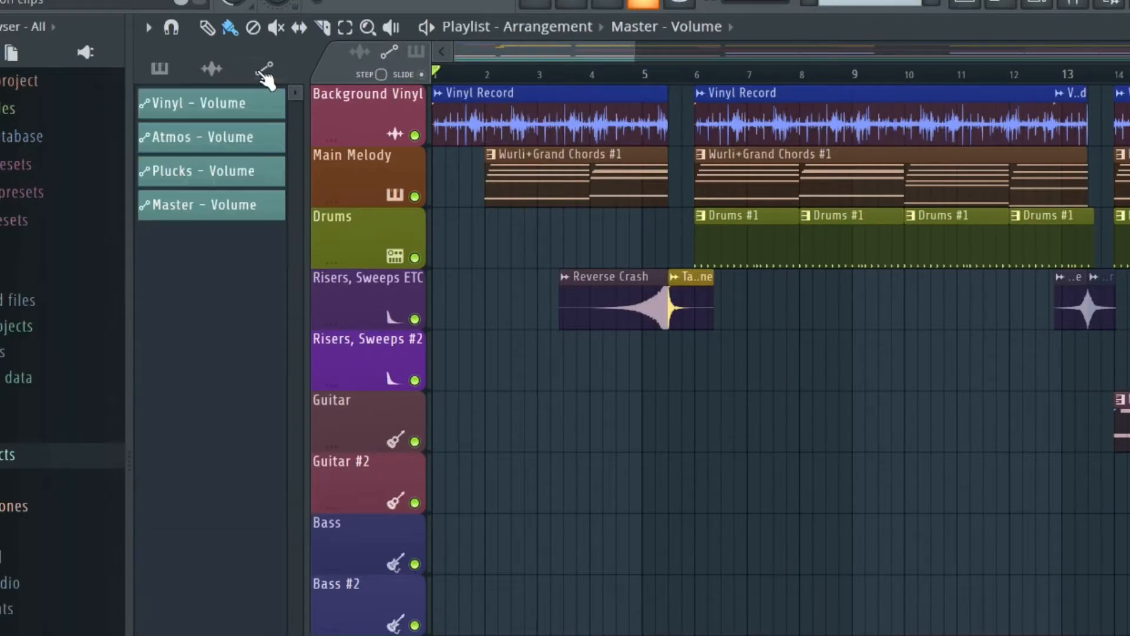
{"action": "left_click", "coordinate": [229, 75]}
{"action": "left_click", "coordinate": [176, 75]}
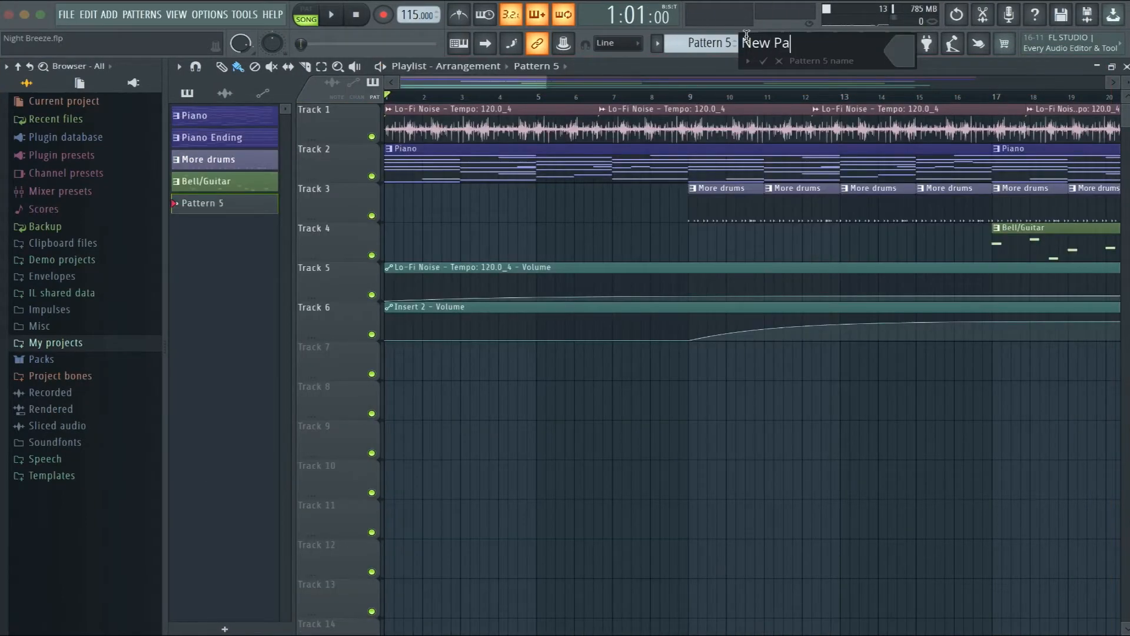
Name the new pattern "New Pattern 1".
{"action": "type", "text": "ttern 1"}
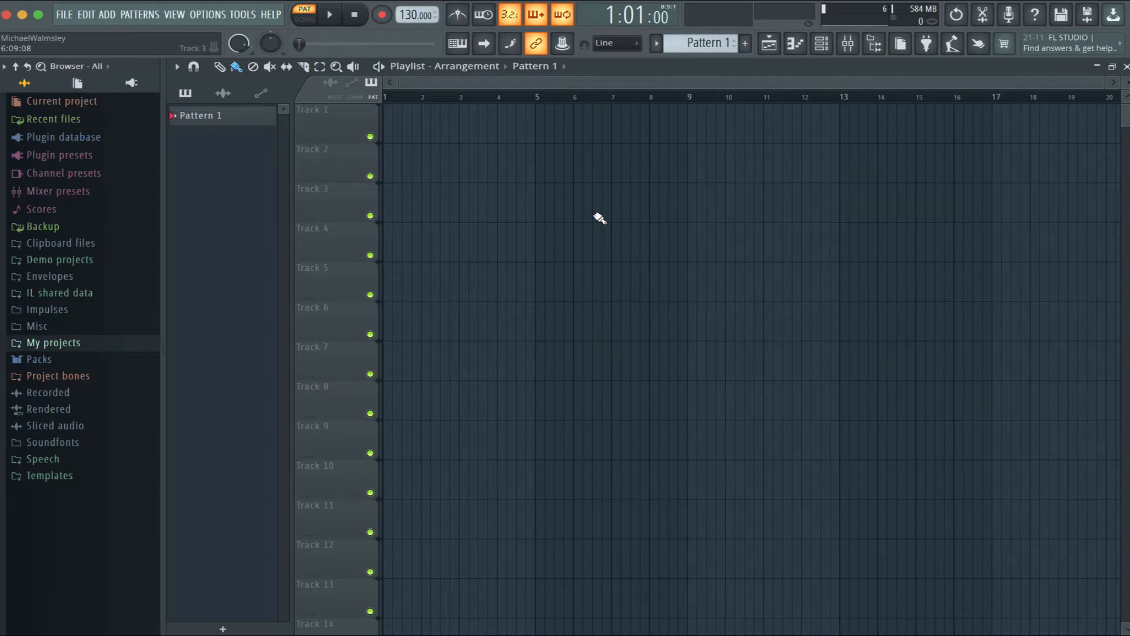
Toggle the playlist window off and on several times, leaving it shown.
{"action": "left_click", "coordinate": [767, 51]}
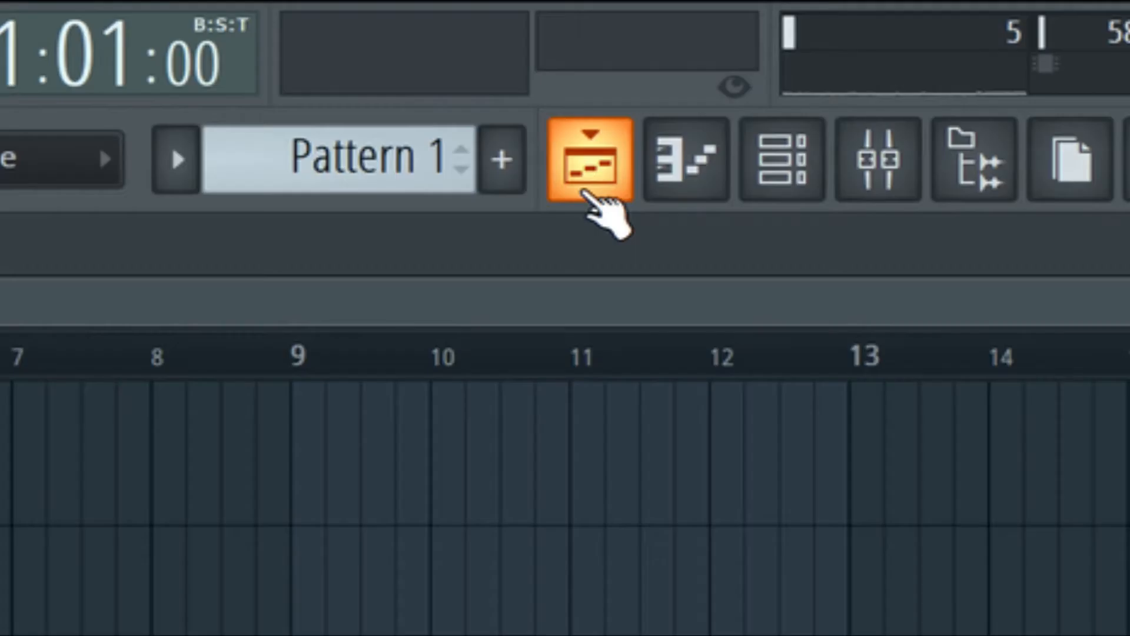
{"action": "left_click", "coordinate": [588, 188]}
{"action": "left_click", "coordinate": [588, 188]}
{"action": "left_click", "coordinate": [588, 189]}
{"action": "left_click", "coordinate": [589, 188]}
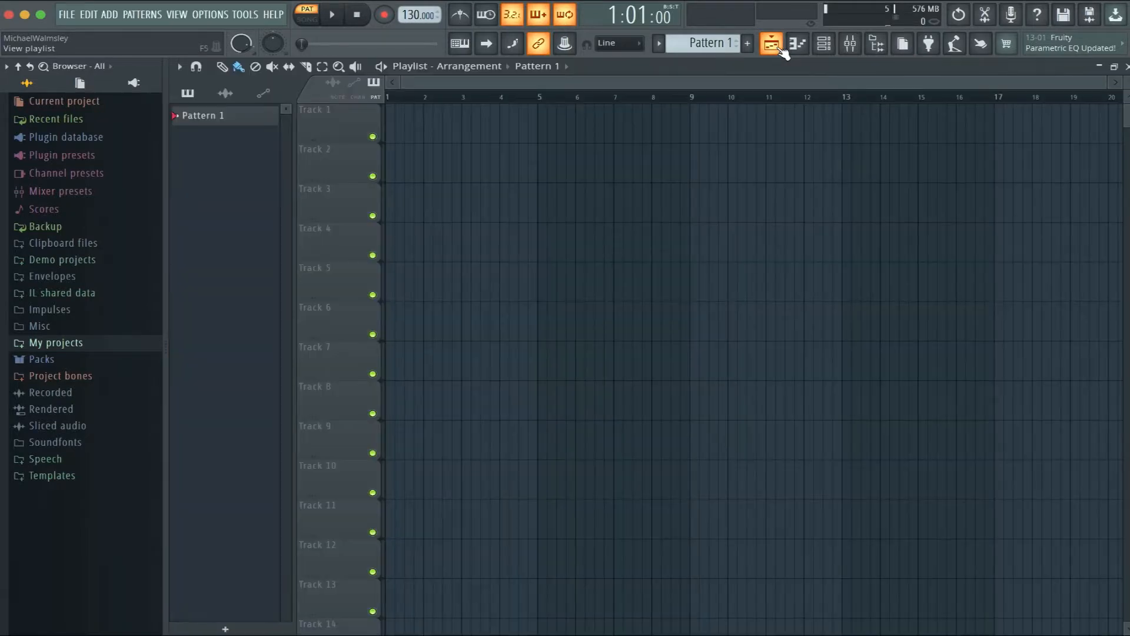
Open the piano roll and examine the notes of the Piano pattern in Composition #3 during playback.
{"action": "left_click", "coordinate": [801, 47]}
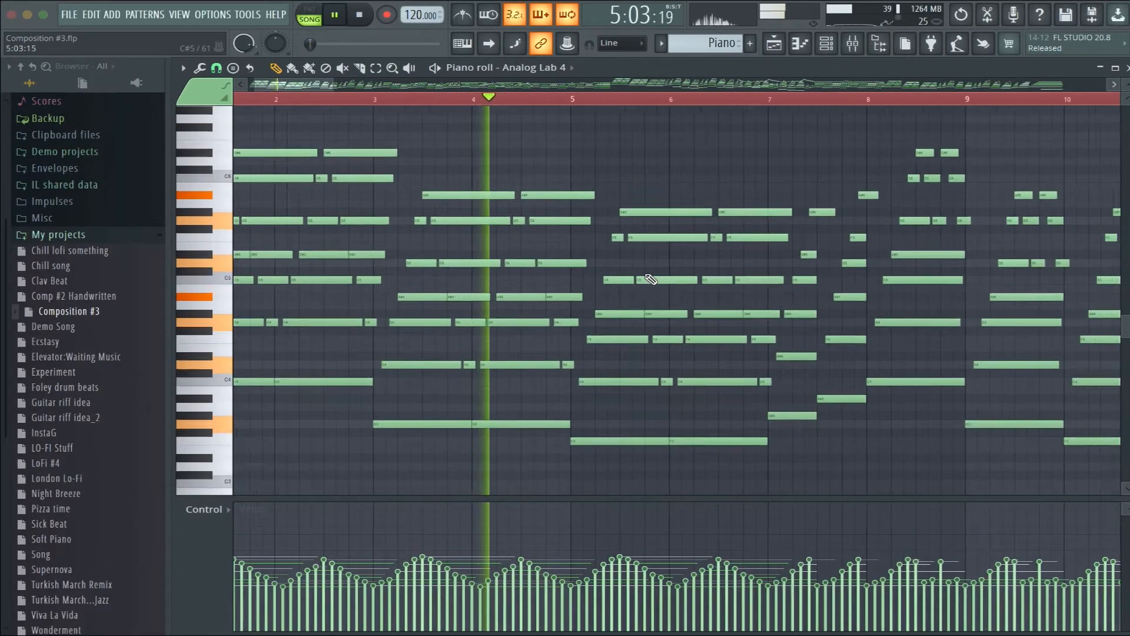
{"action": "scroll", "coordinate": [650, 279], "scroll_direction": "down", "scroll_amount": 3, "text": "ctrl"}
{"action": "scroll", "coordinate": [650, 279], "scroll_direction": "down", "scroll_amount": 1}
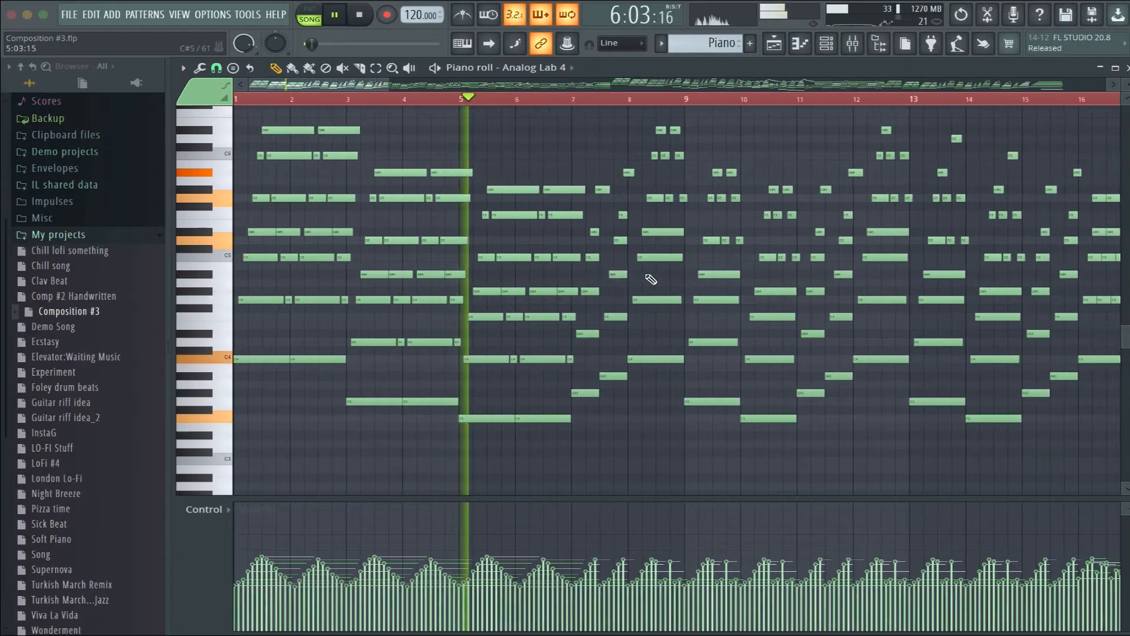
{"action": "scroll", "coordinate": [650, 279], "scroll_direction": "down", "scroll_amount": 1, "text": "ctrl"}
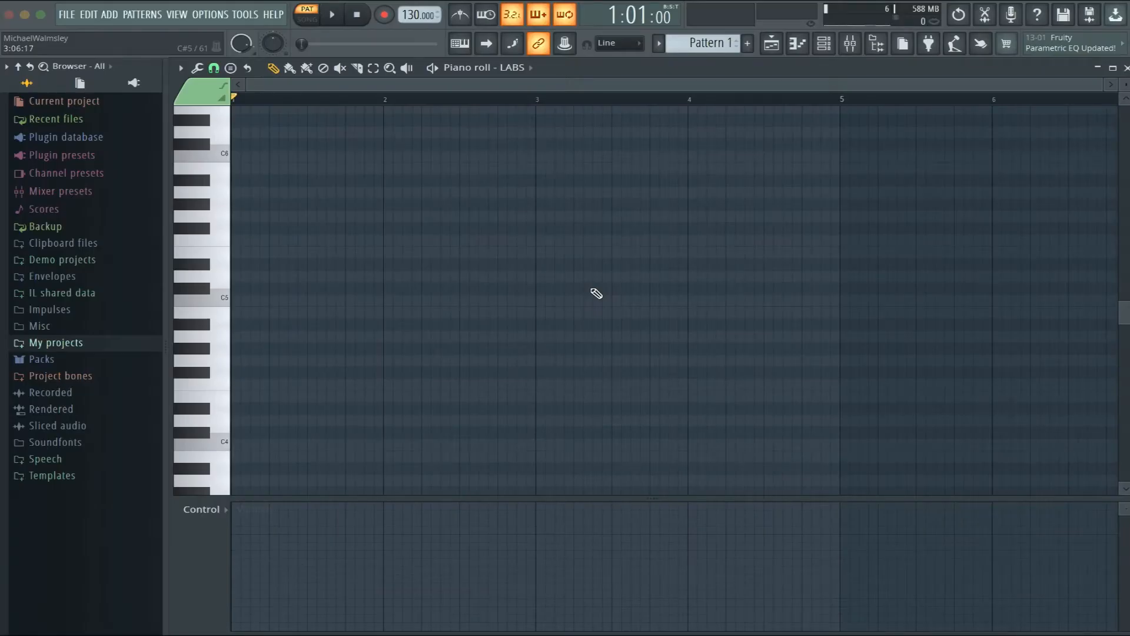
Finish the descending scale in the LABS piano roll with D5 and C5 notes, and play the pattern.
{"action": "left_click", "coordinate": [323, 68]}
{"action": "left_click", "coordinate": [357, 70]}
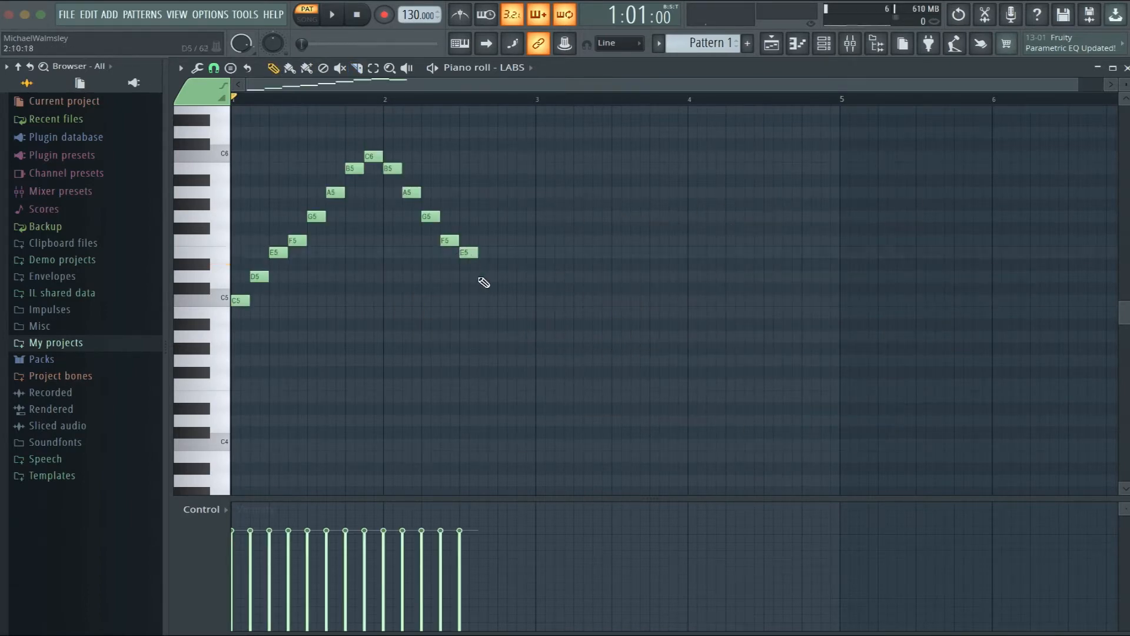
{"action": "left_click", "coordinate": [485, 278]}
{"action": "left_click", "coordinate": [501, 302]}
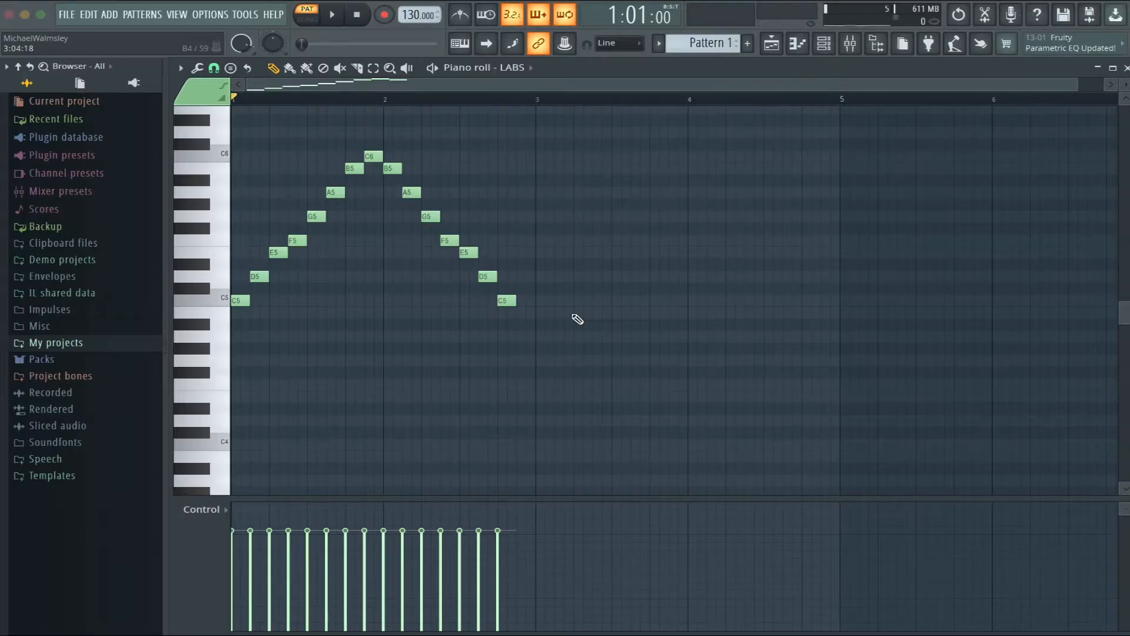
{"action": "key", "text": "space"}
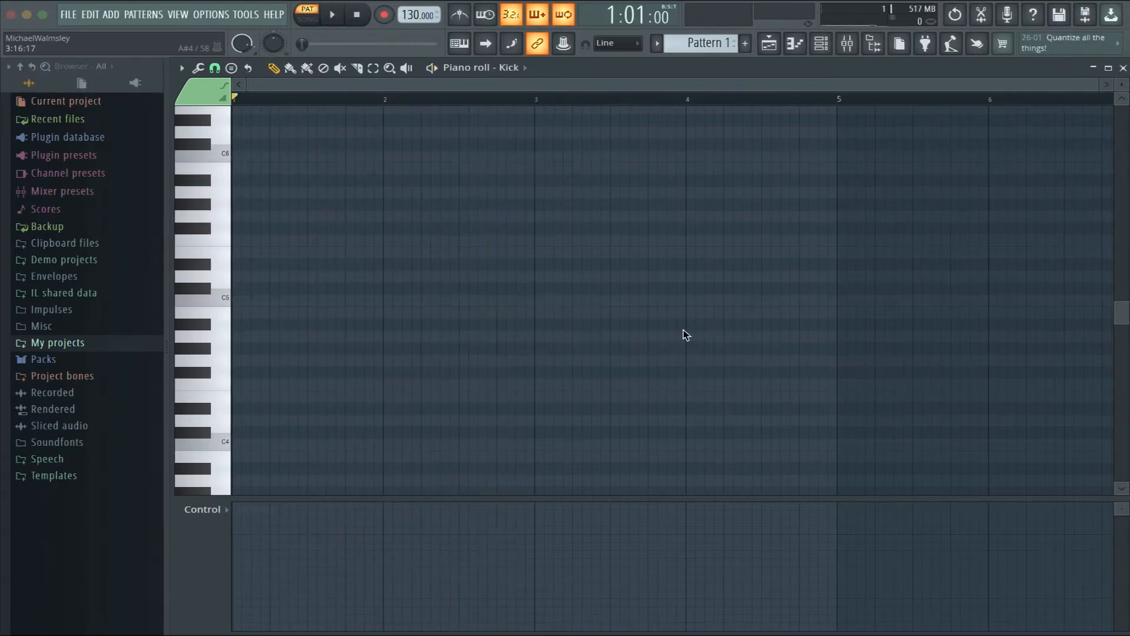
Check the channels available to the piano roll and choose Kick.
{"action": "left_click", "coordinate": [509, 69]}
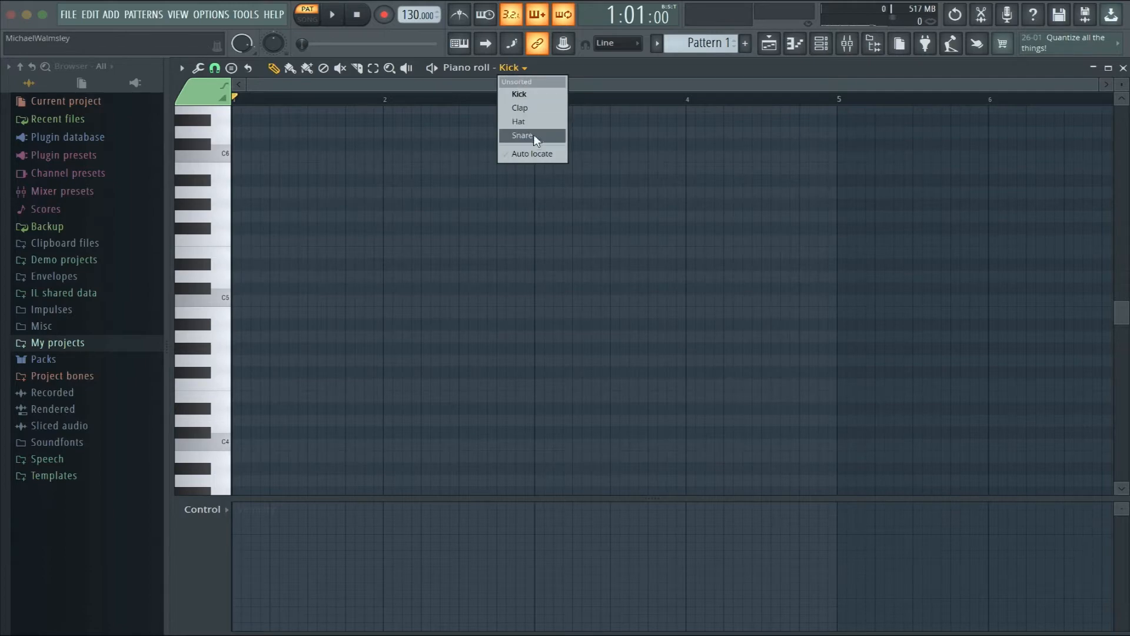
{"action": "left_click", "coordinate": [545, 91]}
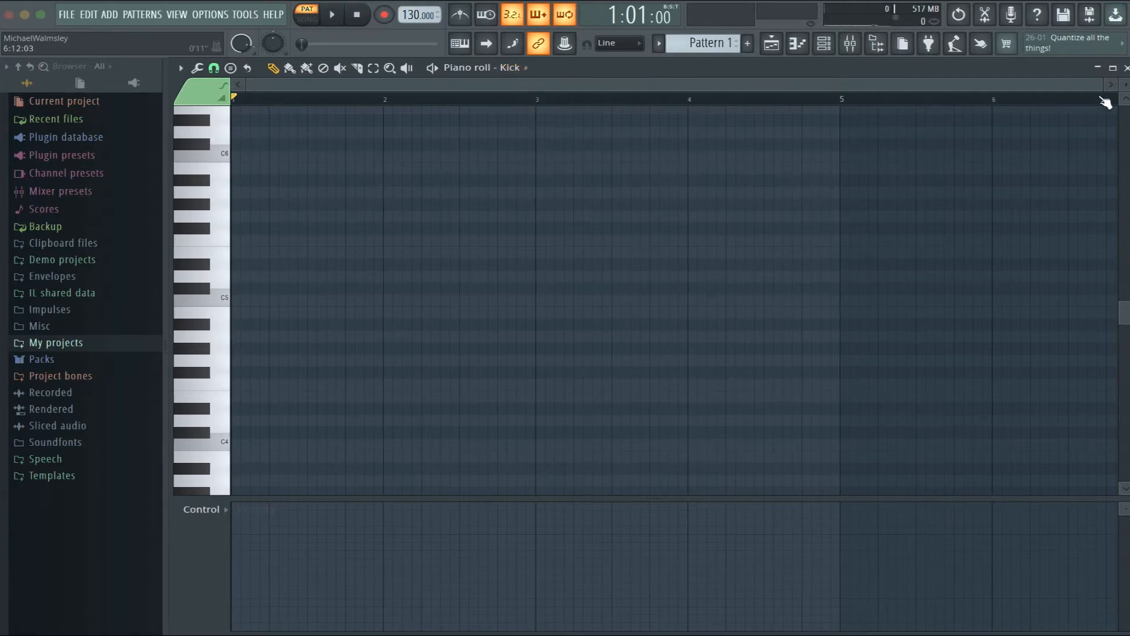
Show the playlist and the channel rack, and look through the channels of the London Lo-Fi project.
{"action": "key", "text": "F5"}
{"action": "left_click", "coordinate": [824, 44]}
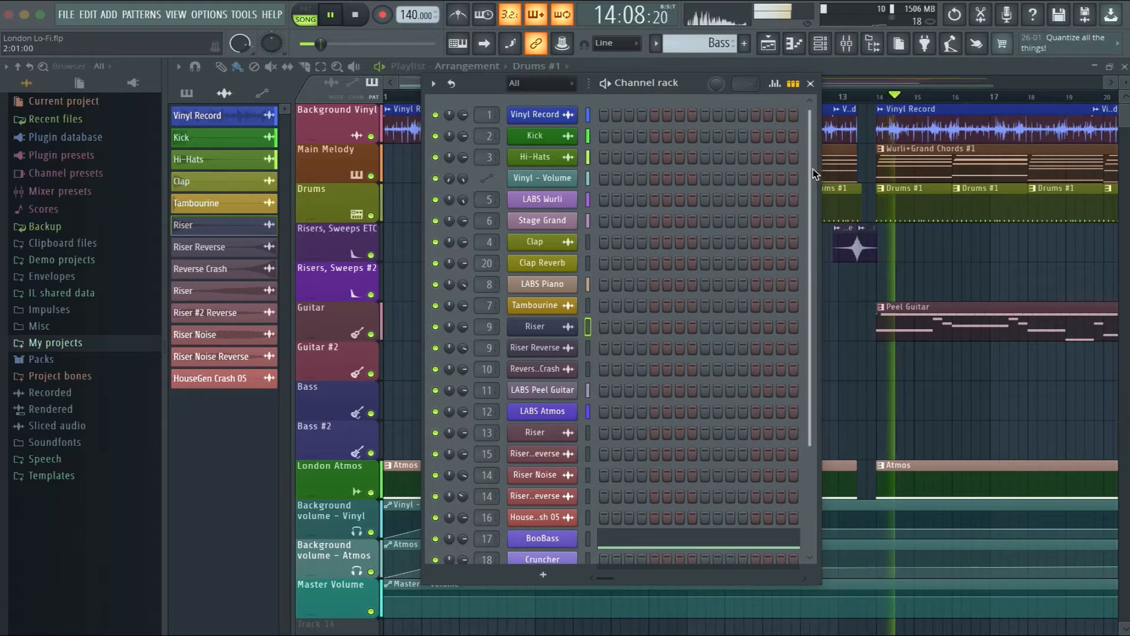
{"action": "scroll", "coordinate": [813, 192], "scroll_direction": "down", "scroll_amount": 4}
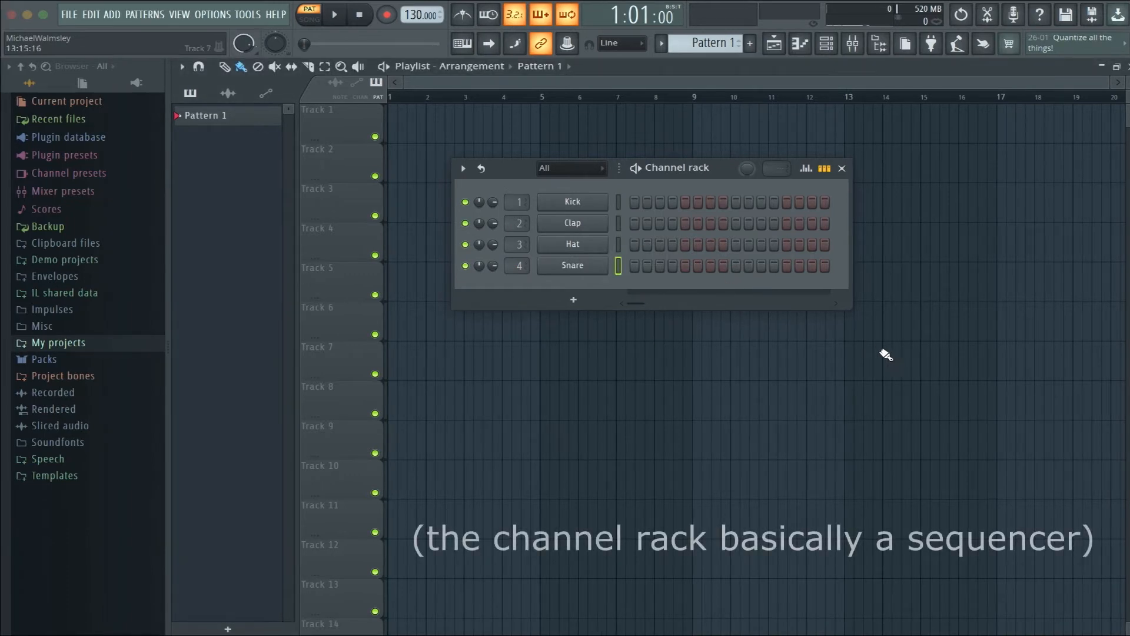
Program a beat with kick on steps 1, 5, 9, 13, clap on 5, 13, hat on odd steps plus 16, snare on 13, and play it.
{"action": "left_click", "coordinate": [633, 200]}
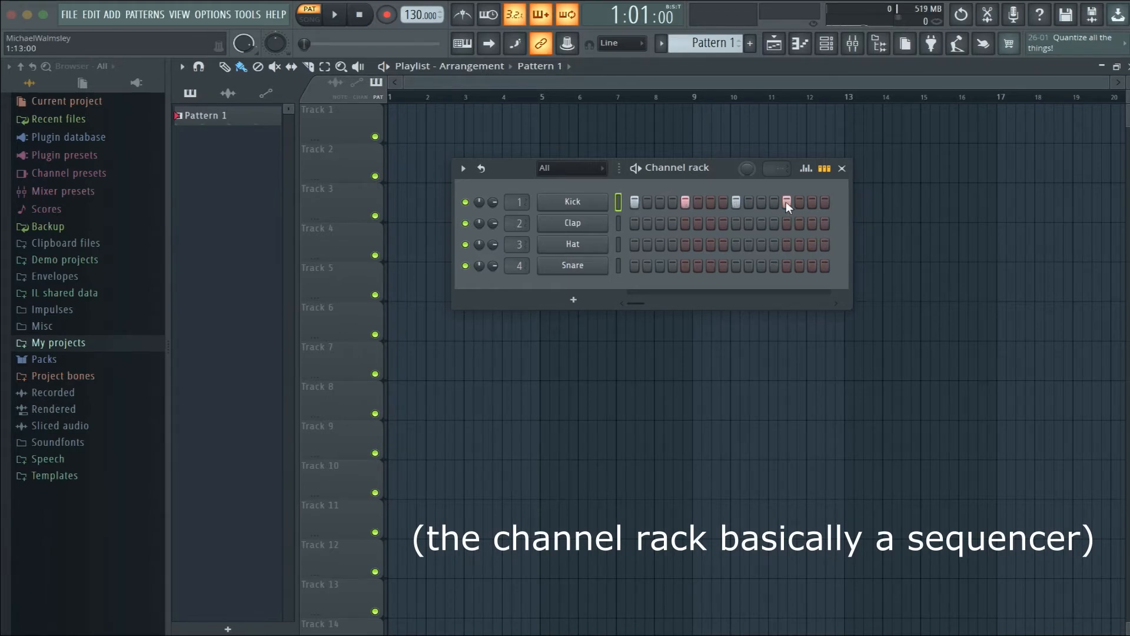
{"action": "left_click", "coordinate": [685, 222]}
{"action": "left_click", "coordinate": [735, 222]}
{"action": "left_click", "coordinate": [785, 223]}
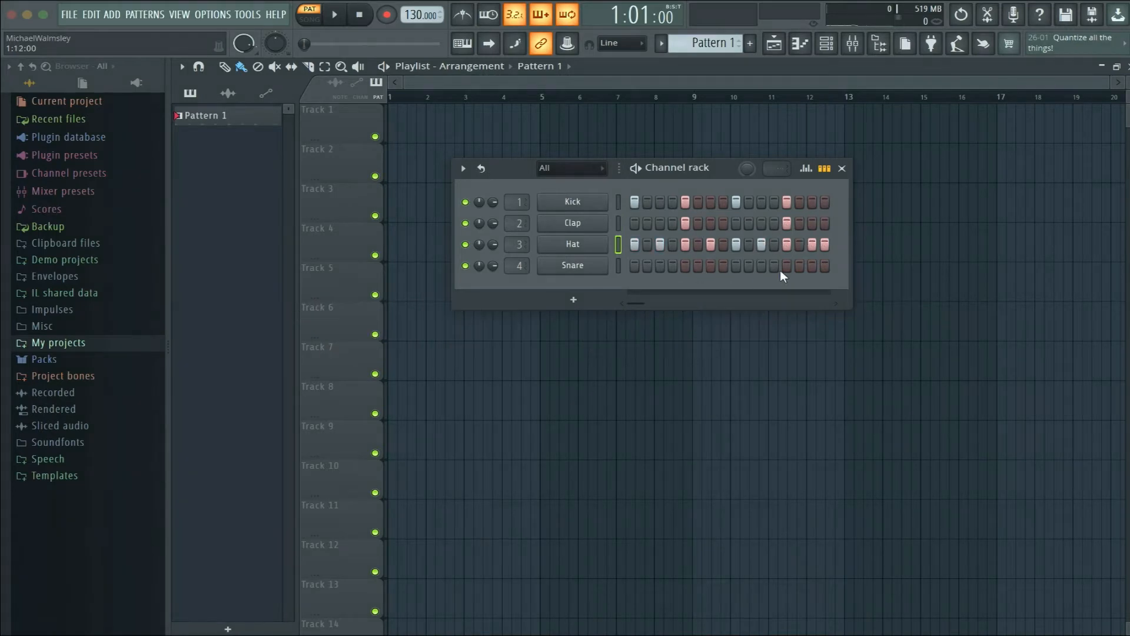
{"action": "left_click", "coordinate": [788, 265]}
{"action": "key", "text": "space"}
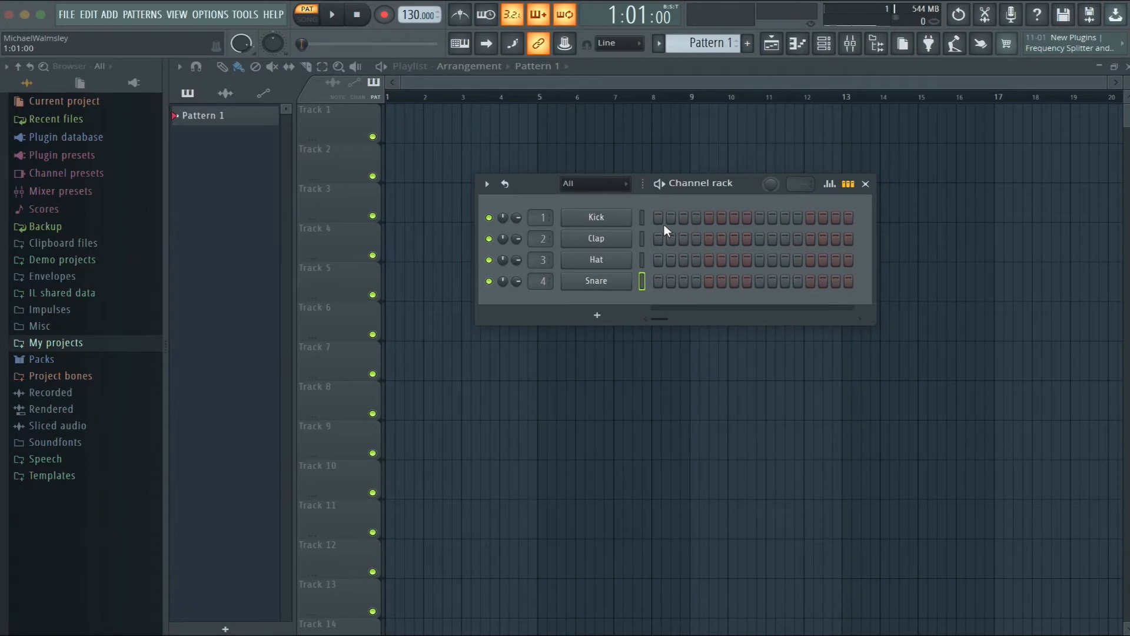
Select the Kick channel in the channel rack and open its piano roll.
{"action": "left_click", "coordinate": [641, 218]}
{"action": "left_click", "coordinate": [796, 46]}
{"action": "left_click", "coordinate": [797, 47]}
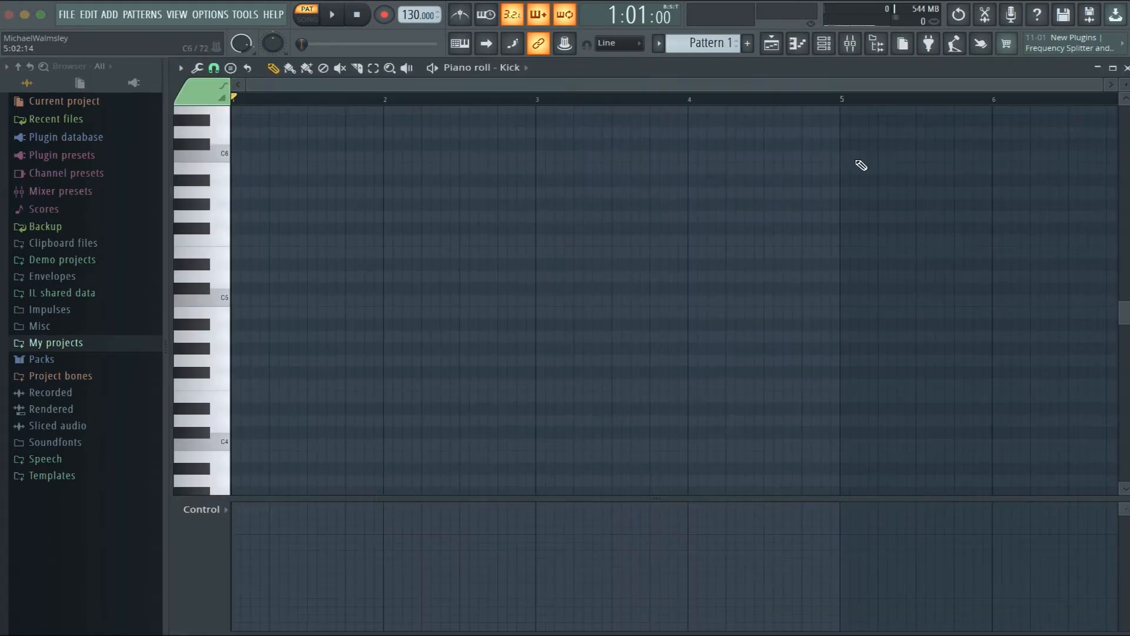
{"action": "right_click", "coordinate": [612, 217]}
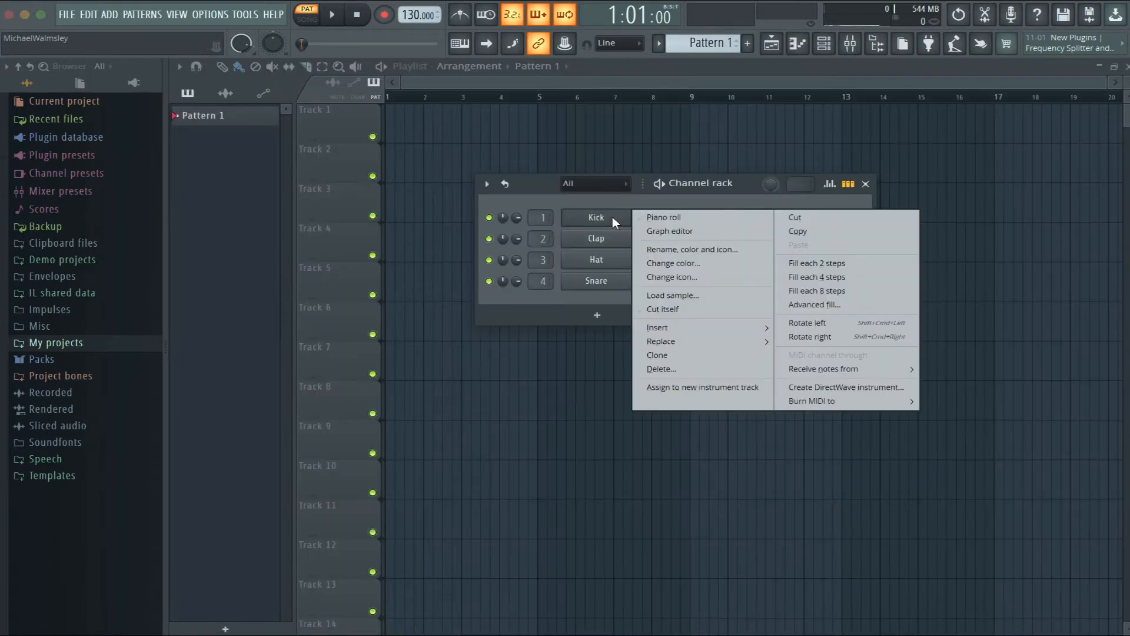
{"action": "left_click", "coordinate": [672, 216]}
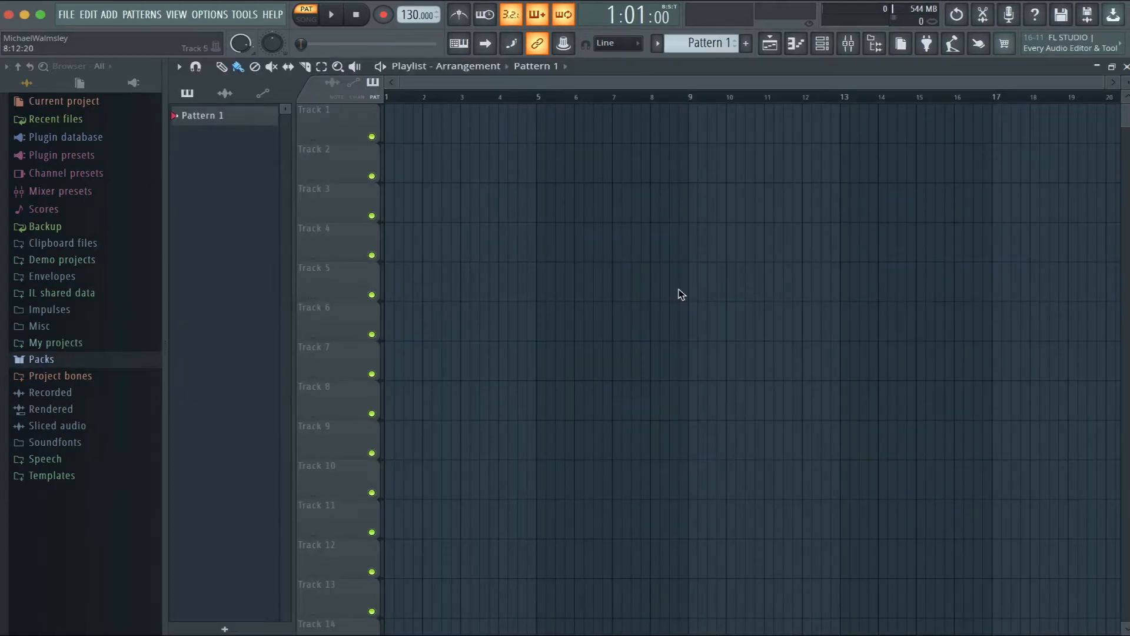
Load the Stage Grand instrument from the Keyboard folder of the Instruments pack into the project.
{"action": "left_click", "coordinate": [123, 360]}
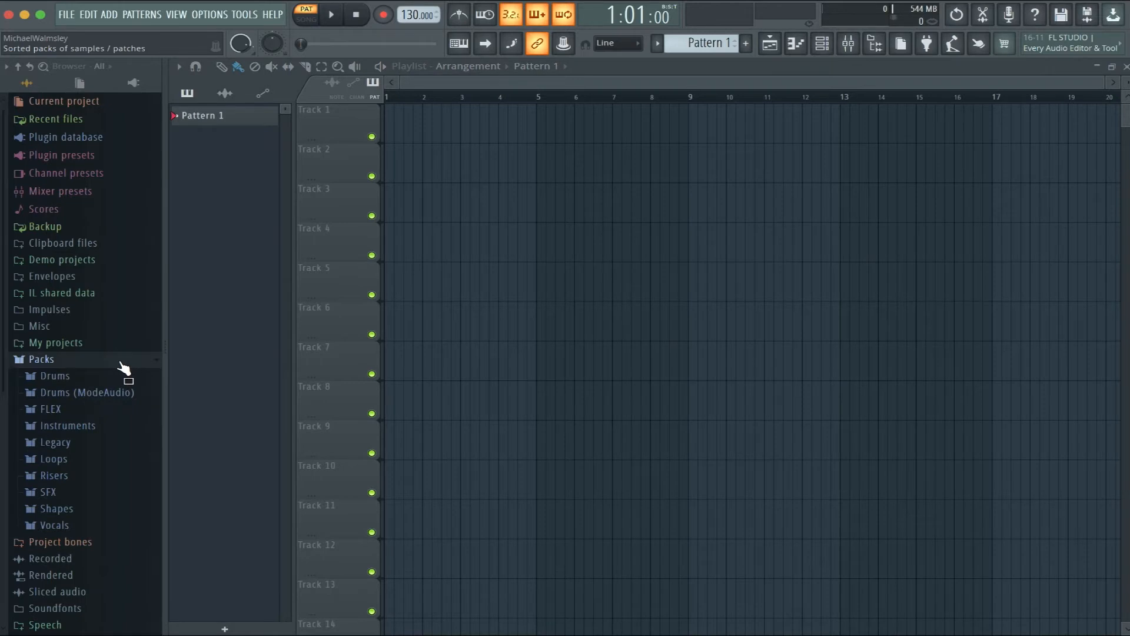
{"action": "left_click", "coordinate": [94, 427]}
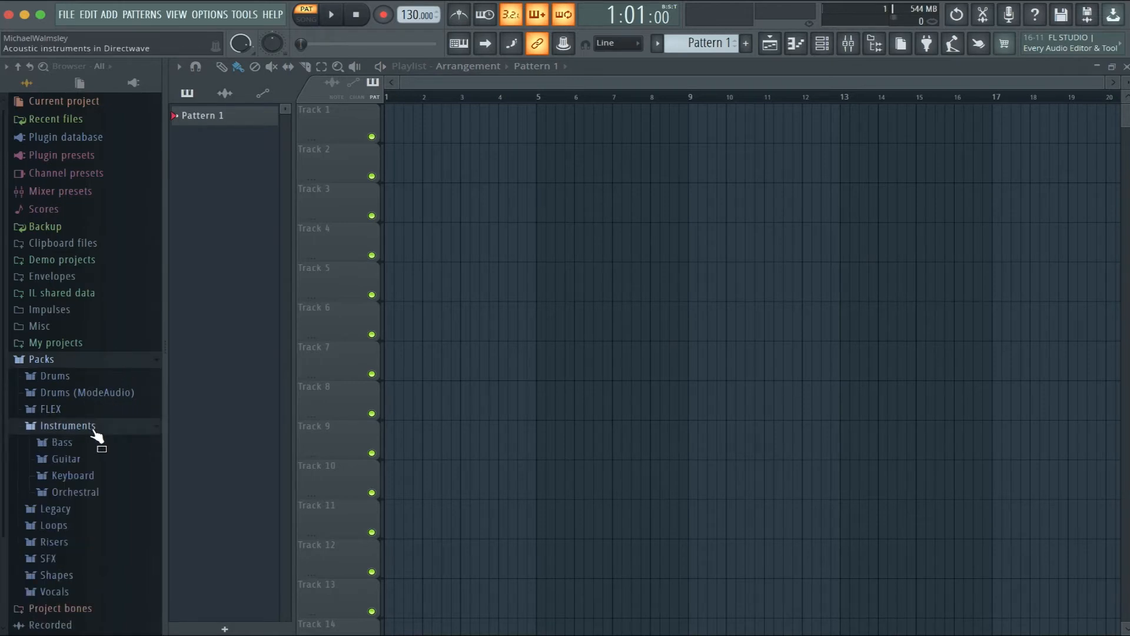
{"action": "left_click", "coordinate": [121, 477]}
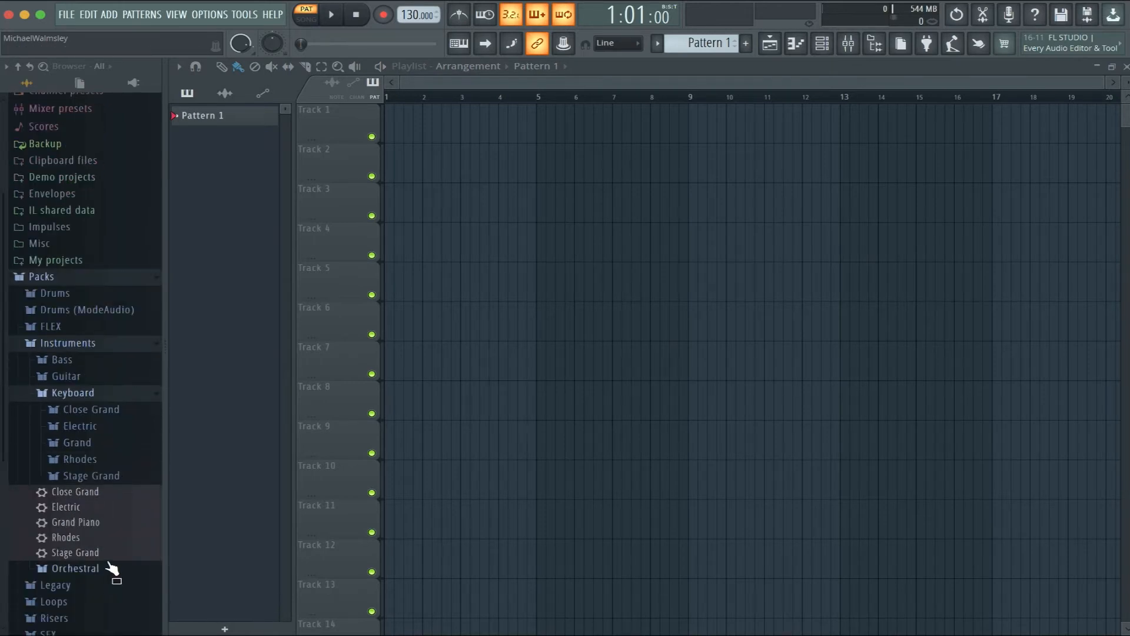
{"action": "left_click_drag", "start_coordinate": [119, 552], "coordinate": [559, 356]}
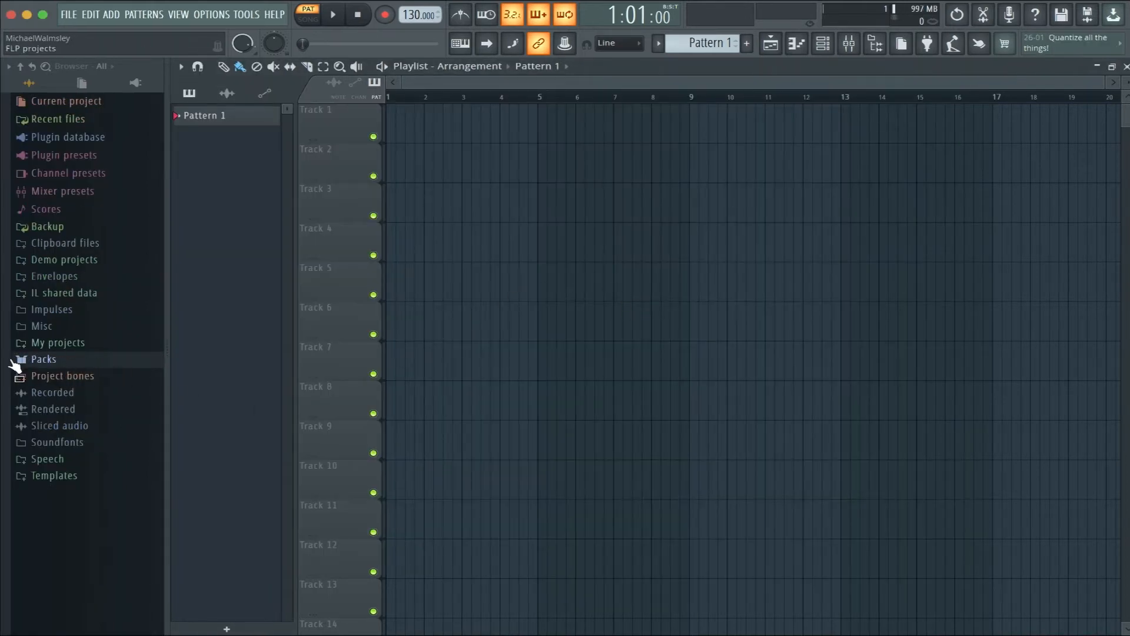
Open the Foley folder of the Drums (ModeAudio) pack and audition its samples one after another.
{"action": "left_click", "coordinate": [126, 361]}
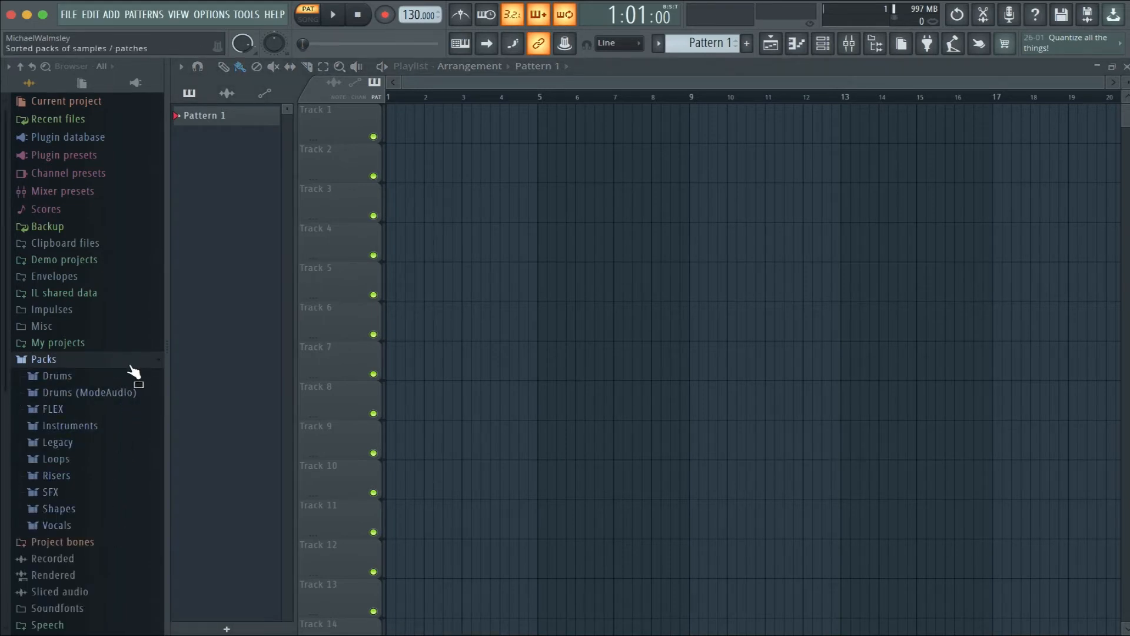
{"action": "left_click", "coordinate": [66, 395]}
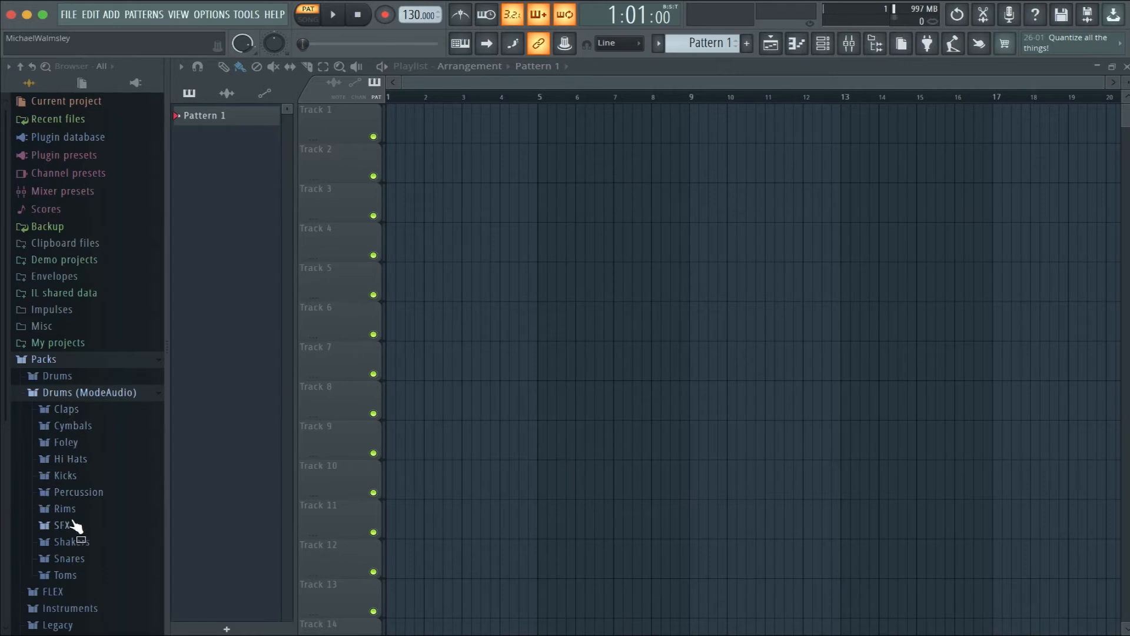
{"action": "left_click", "coordinate": [66, 442]}
{"action": "left_click", "coordinate": [103, 261]}
{"action": "key", "text": "Down"}
{"action": "key", "text": "Down"}
{"action": "key", "text": "Down"}
{"action": "key", "text": "Down"}
{"action": "key", "text": "Down"}
{"action": "key", "text": "Down"}
{"action": "key", "text": "Down"}
{"action": "key", "text": "Down"}
{"action": "key", "text": "Down"}
{"action": "key", "text": "Down"}
{"action": "key", "text": "Down"}
{"action": "key", "text": "Down"}
{"action": "key", "text": "Down"}
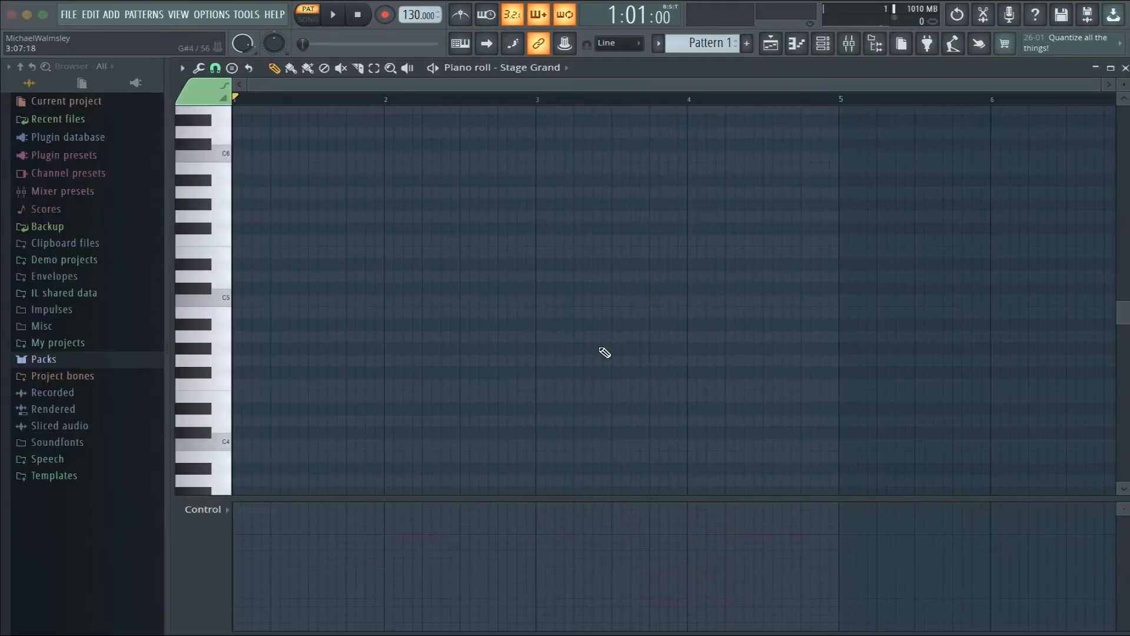
Write four one-bar Stage Grand chords, C5-E5-G5-B5, C5-F5-A5, A4-D5-F5-A5 and B4-D5-F5-A5, and play them back.
{"action": "left_click", "coordinate": [238, 299]}
{"action": "left_click", "coordinate": [243, 252]}
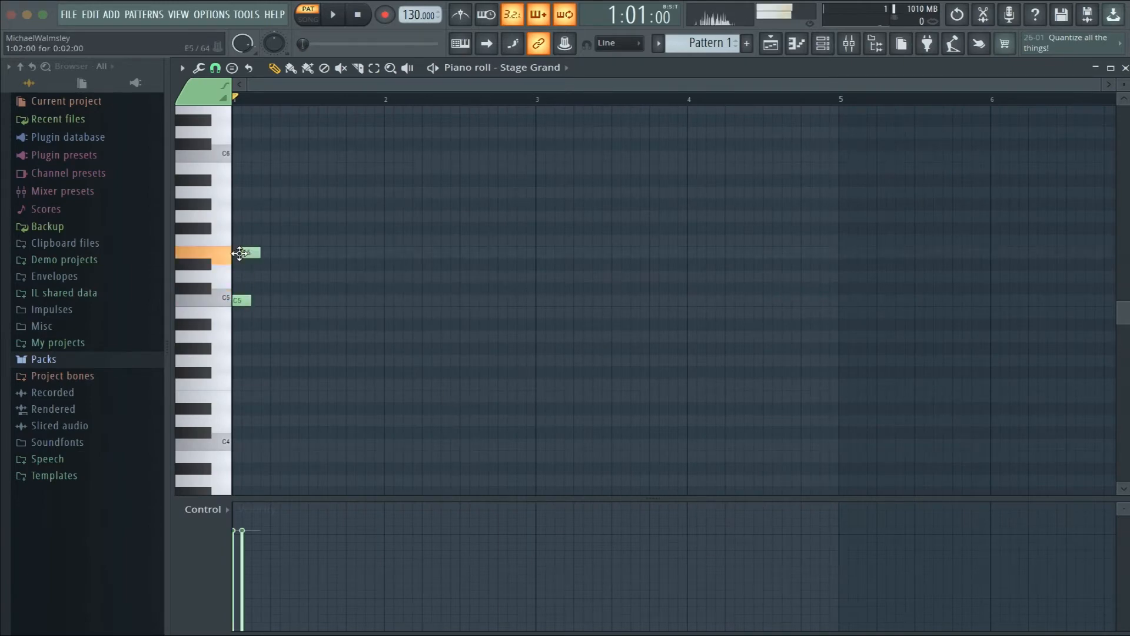
{"action": "left_click_drag", "start_coordinate": [249, 253], "coordinate": [239, 252]}
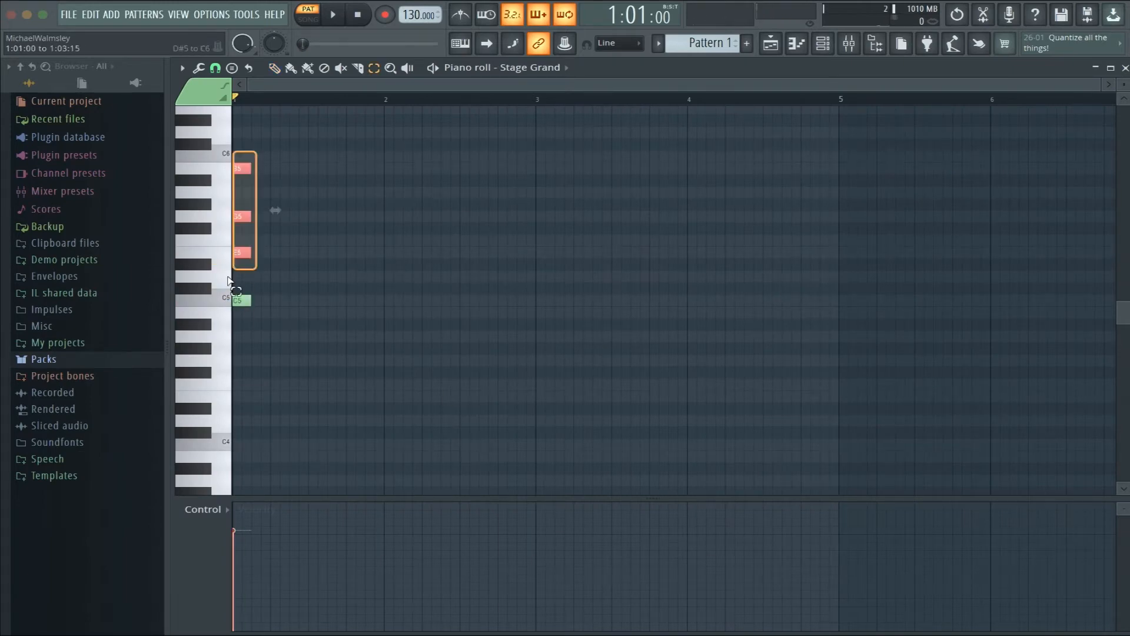
{"action": "left_click_drag", "start_coordinate": [251, 301], "coordinate": [412, 305]}
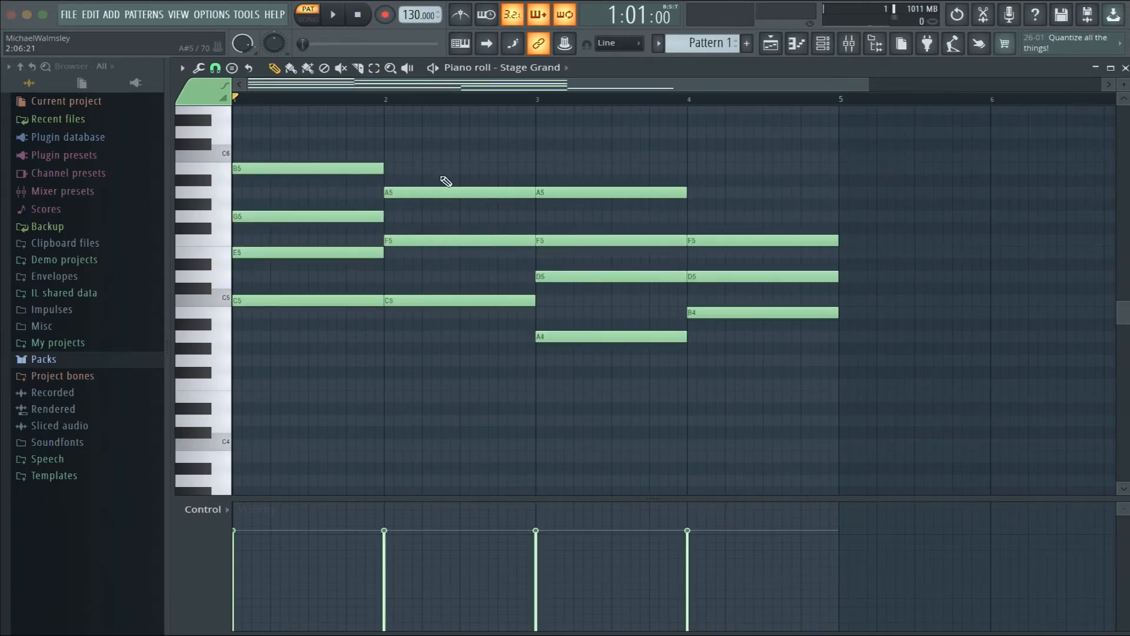
{"action": "left_click", "coordinate": [743, 192]}
{"action": "key", "text": "space"}
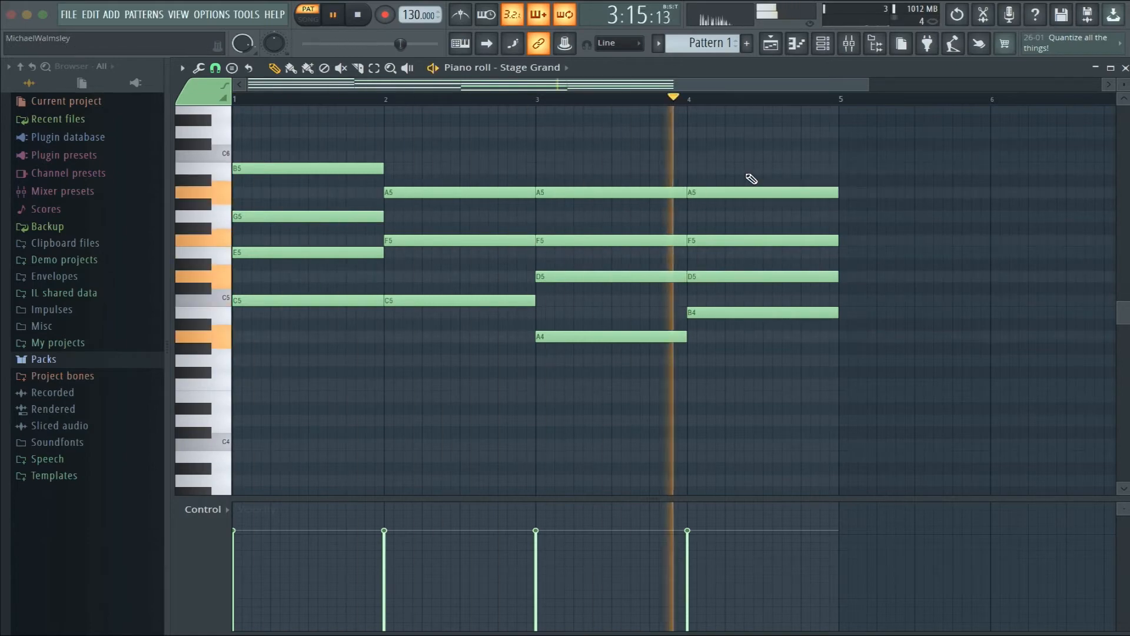
{"action": "key", "text": "space"}
Place scattered short notes across the first three bars of the LABS piano roll and select them all.
{"action": "left_click", "coordinate": [379, 360]}
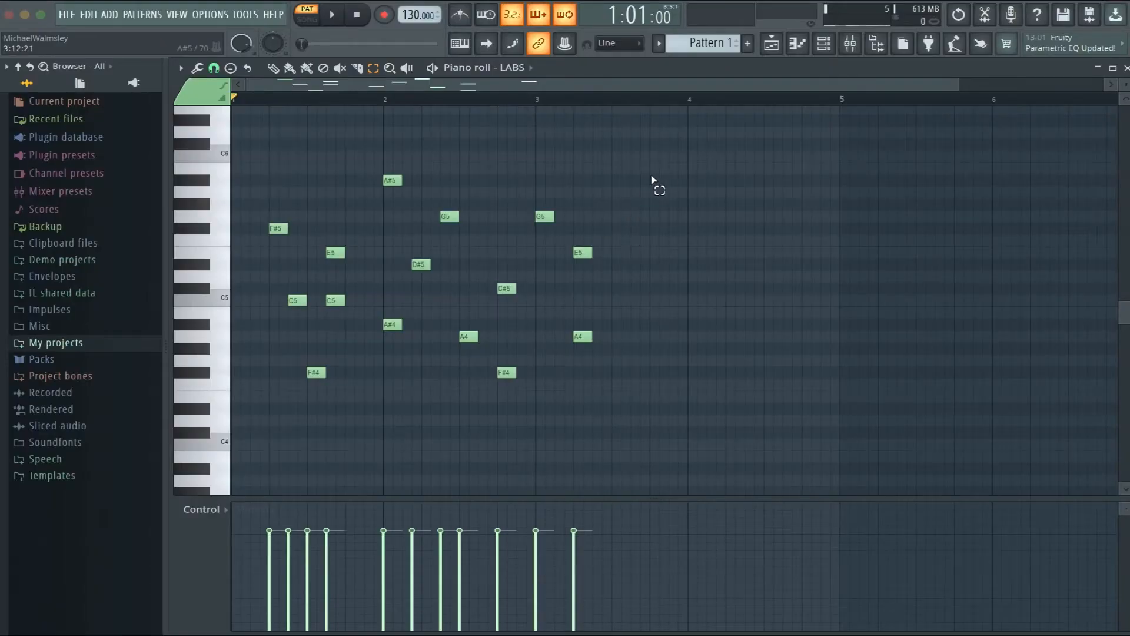
{"action": "left_click_drag", "start_coordinate": [658, 175], "coordinate": [248, 474]}
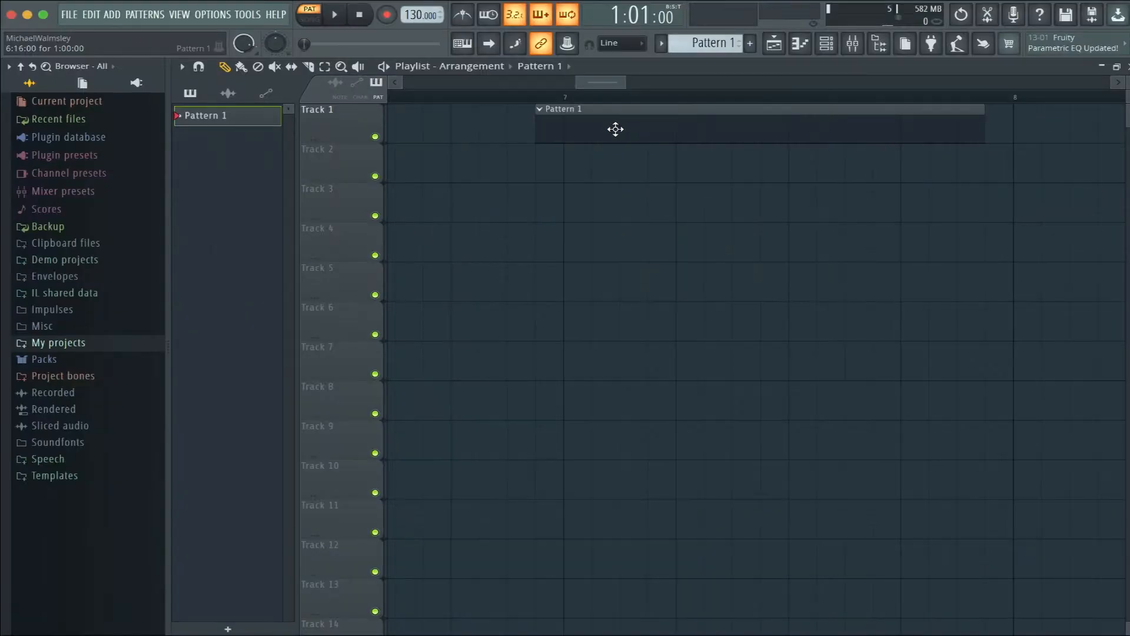
Reposition the Pattern 1 clip on Track 1, try another global snap setting and return the snap to Line.
{"action": "mouse_move", "coordinate": [612, 126]}
{"action": "left_mouse_down"}
{"action": "mouse_move", "coordinate": [630, 126]}
{"action": "mouse_move", "coordinate": [590, 126]}
{"action": "mouse_move", "coordinate": [628, 116]}
{"action": "mouse_move", "coordinate": [608, 117]}
{"action": "left_mouse_up"}
{"action": "left_click", "coordinate": [619, 42]}
{"action": "left_click", "coordinate": [628, 90]}
{"action": "left_click", "coordinate": [624, 44]}
{"action": "left_click", "coordinate": [624, 59]}
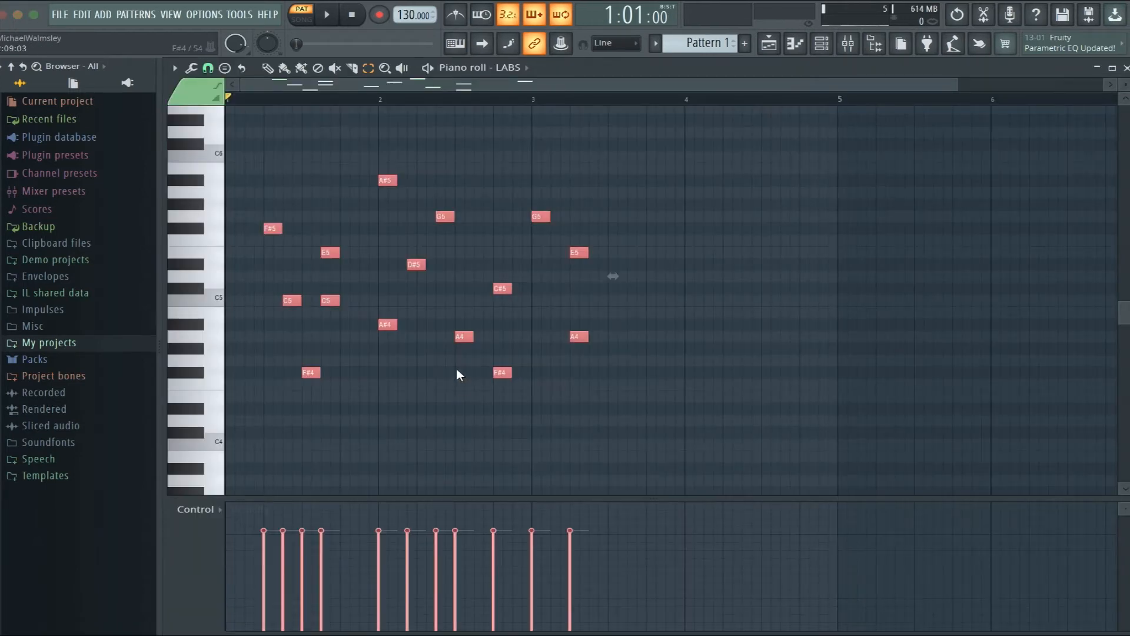
Select all notes in the LABS piano roll and delete them.
{"action": "key", "text": "ctrl+a"}
{"action": "key", "text": "Delete"}
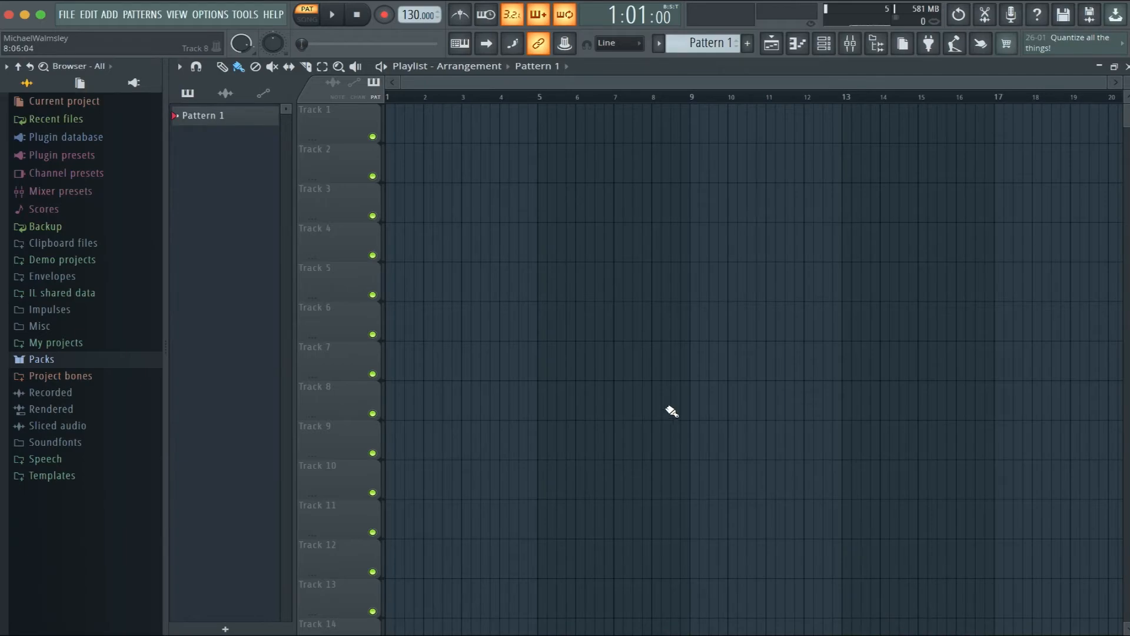
Show the mixer beneath the playlist and demonstrate the LABS channel's target mixer track in the channel rack, leaving only the mixer open.
{"action": "left_click", "coordinate": [851, 47]}
{"action": "left_click", "coordinate": [850, 43]}
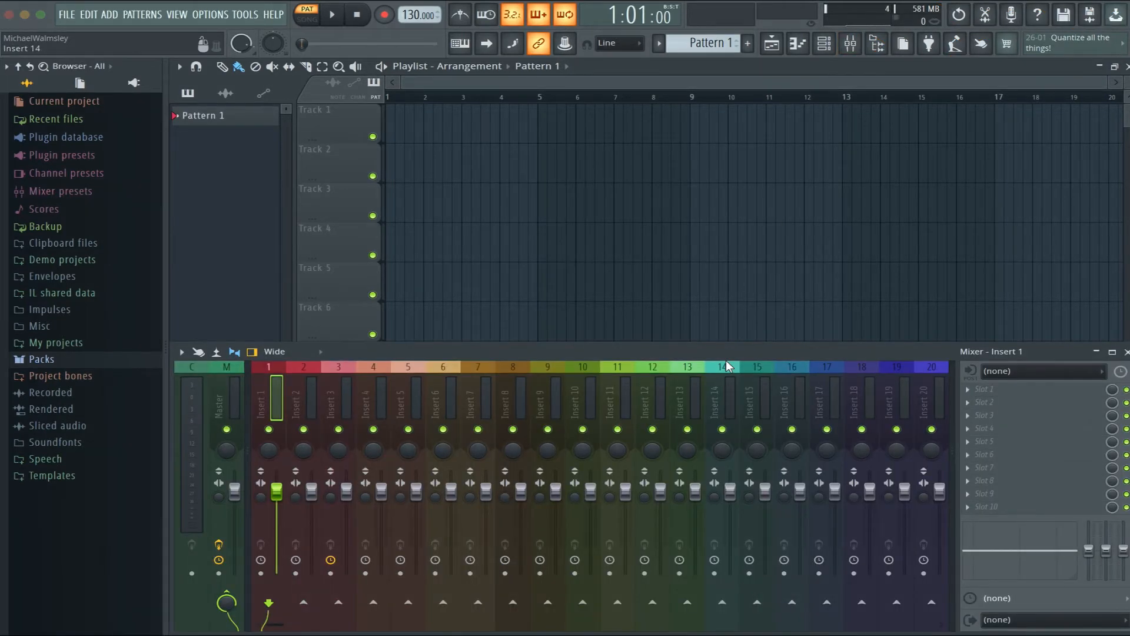
{"action": "left_click", "coordinate": [824, 43]}
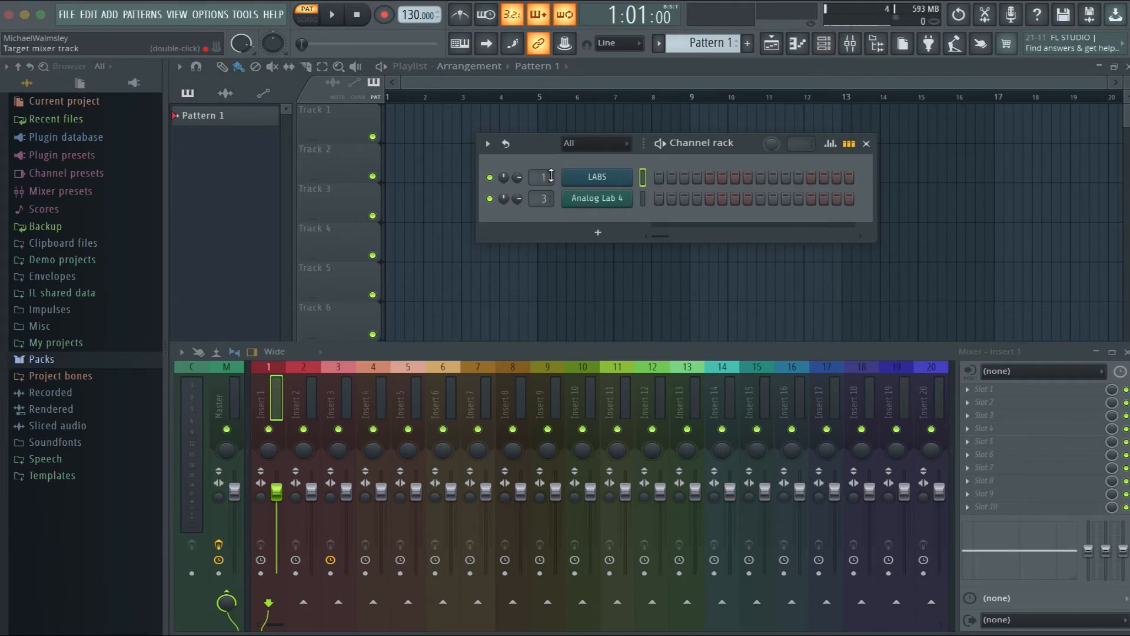
{"action": "mouse_move", "coordinate": [543, 177]}
{"action": "left_mouse_down"}
{"action": "mouse_move", "coordinate": [542, 164]}
{"action": "mouse_move", "coordinate": [550, 175]}
{"action": "left_mouse_up"}
{"action": "left_click", "coordinate": [865, 144]}
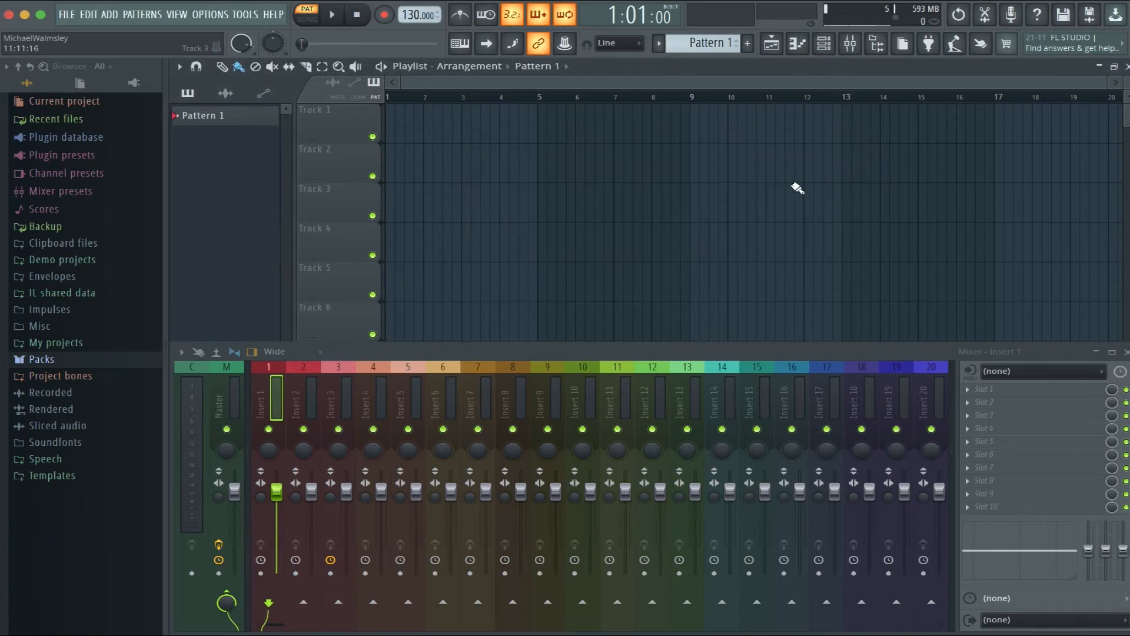
Set Insert 1's input to Input 1 - Input 2 and output to Output 1 - Output 2, and browse effects for Slot 1.
{"action": "left_click", "coordinate": [1040, 371]}
{"action": "left_click", "coordinate": [1047, 398]}
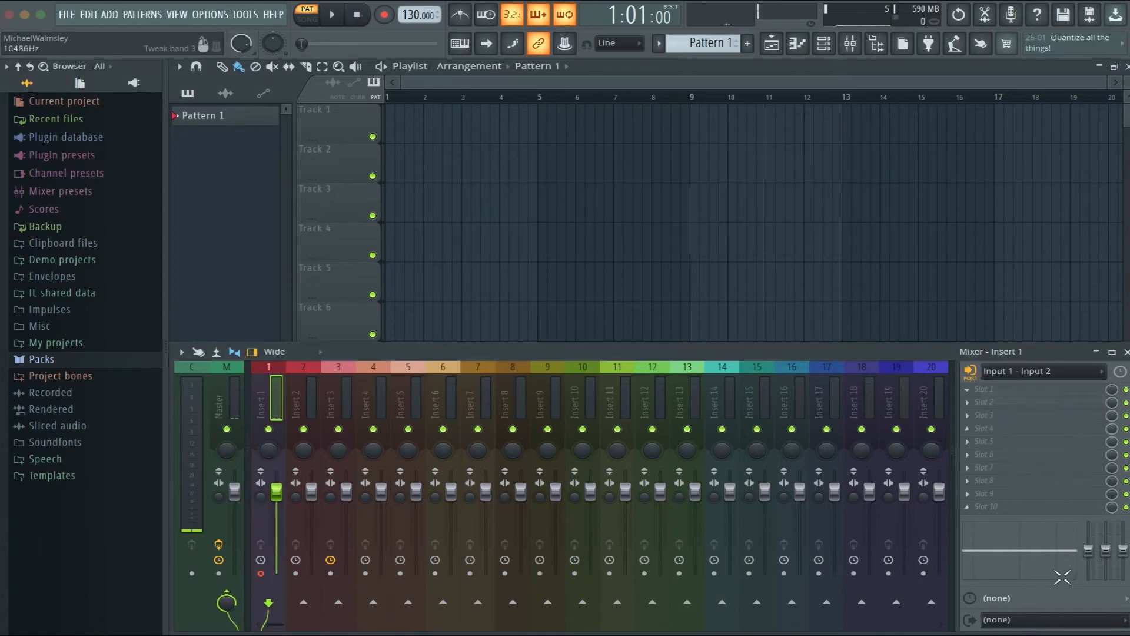
{"action": "left_click", "coordinate": [1042, 619]}
{"action": "left_click", "coordinate": [1044, 595]}
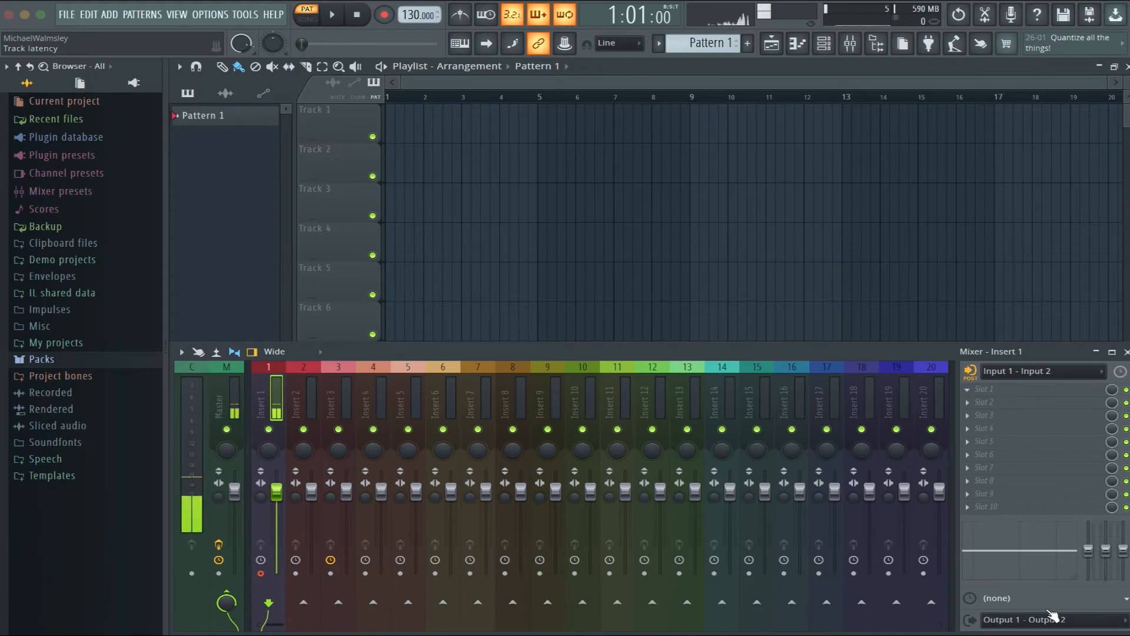
{"action": "left_click", "coordinate": [992, 390]}
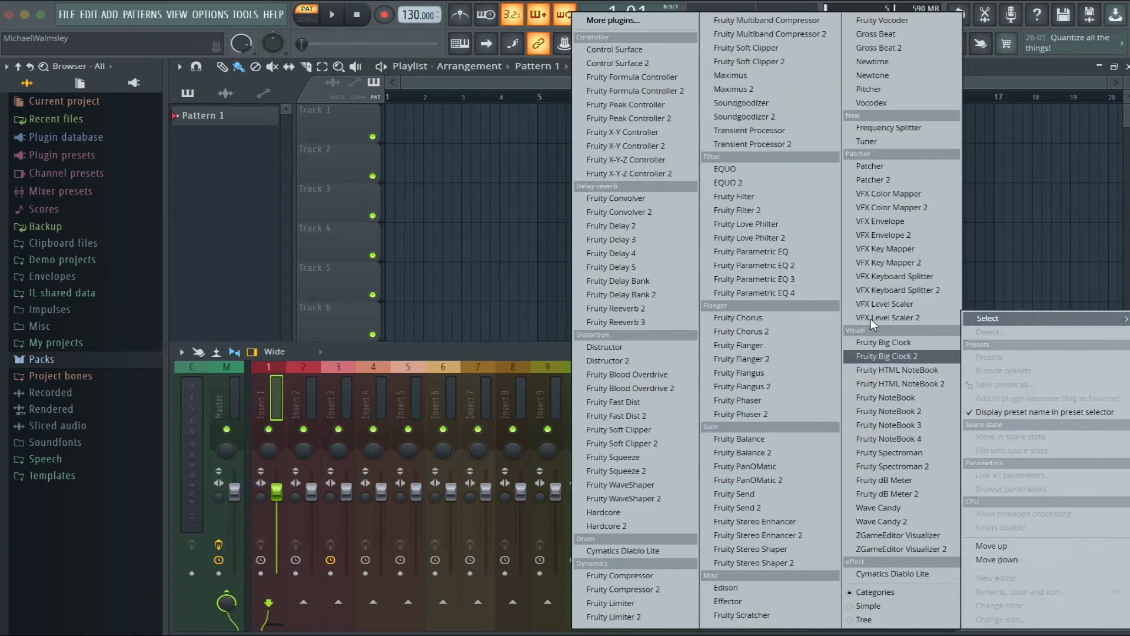
{"action": "left_click", "coordinate": [526, 355]}
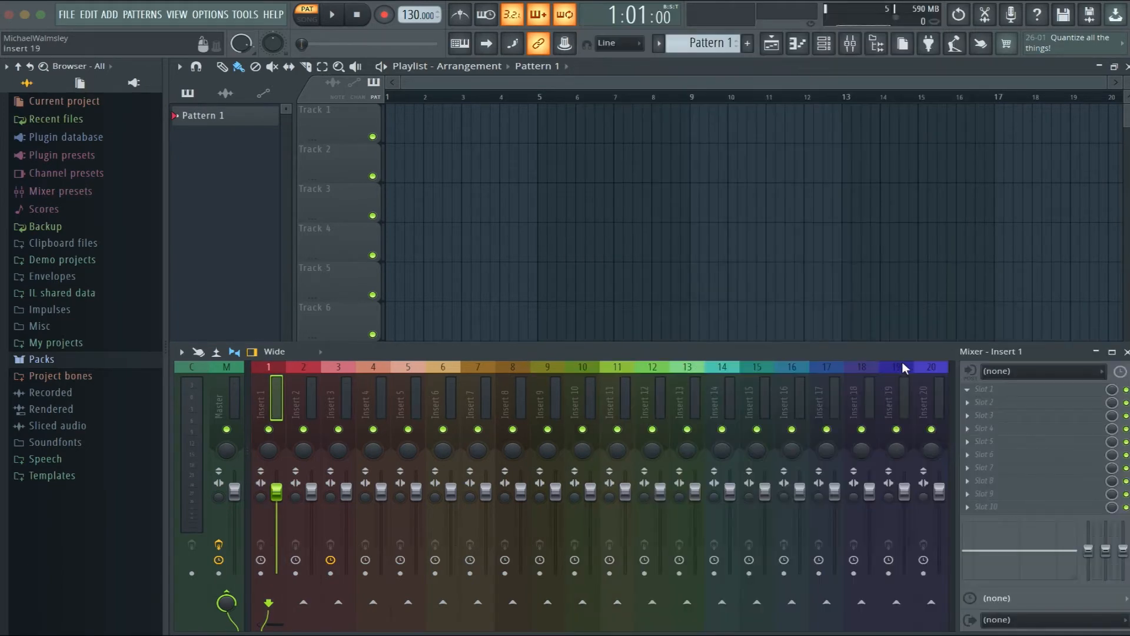
Toggle solo on and off for Insert 1 and nudge its volume fader.
{"action": "right_click", "coordinate": [269, 430]}
{"action": "right_click", "coordinate": [270, 430]}
{"action": "mouse_move", "coordinate": [276, 491]}
{"action": "left_mouse_down"}
{"action": "mouse_move", "coordinate": [276, 530]}
{"action": "mouse_move", "coordinate": [276, 488]}
{"action": "left_mouse_up"}
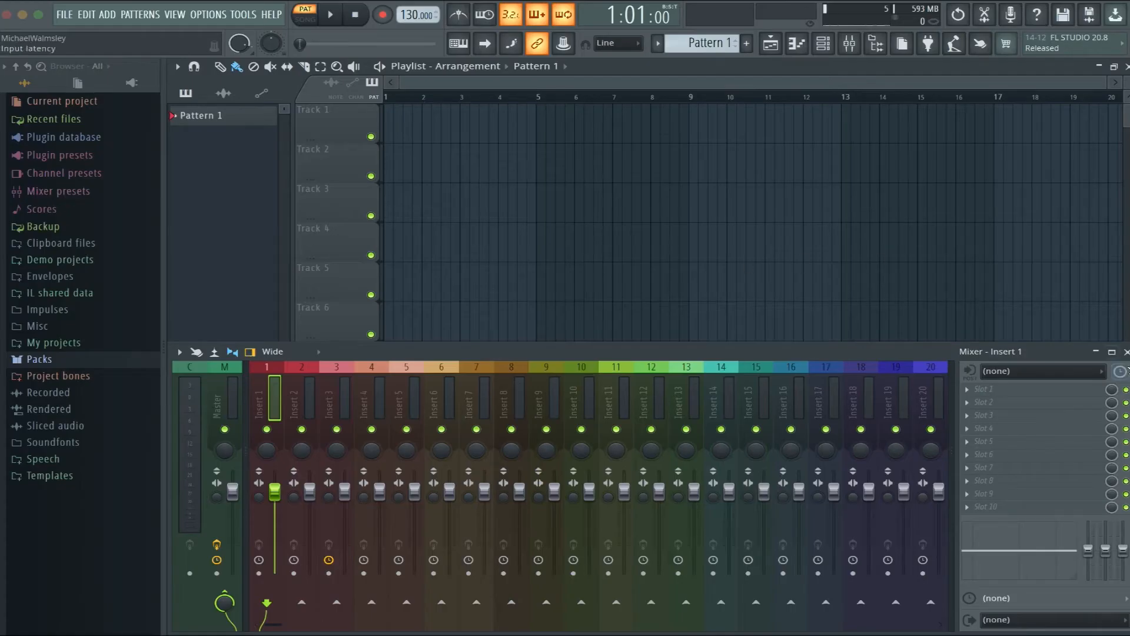
Close the mixer and search the plugin picker for "fpc".
{"action": "left_click", "coordinate": [1122, 348]}
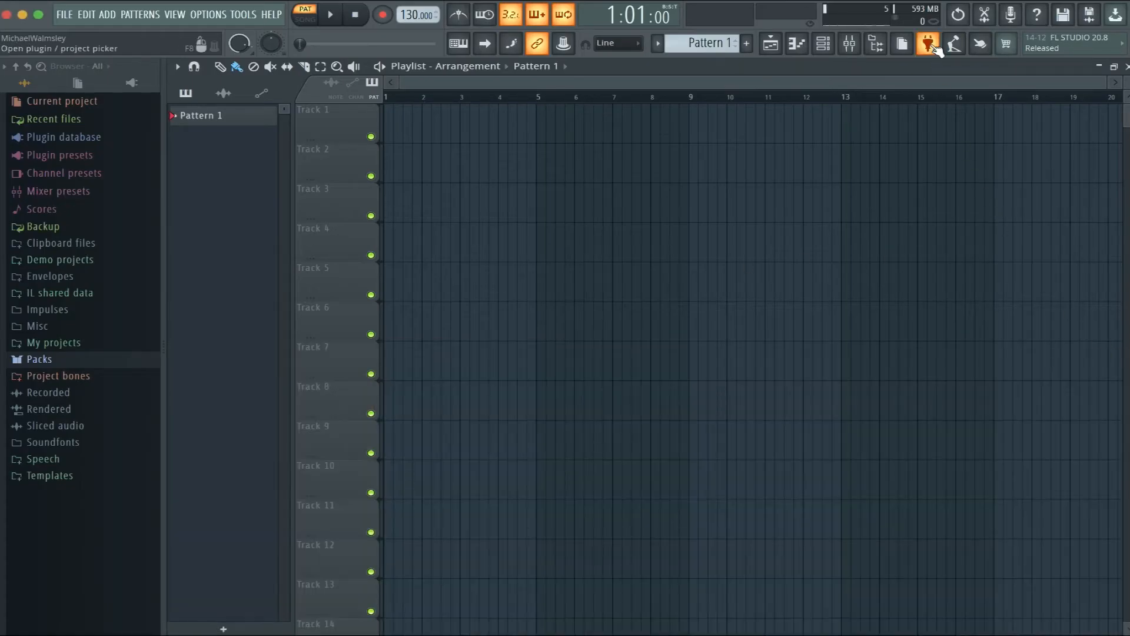
{"action": "left_click", "coordinate": [929, 44]}
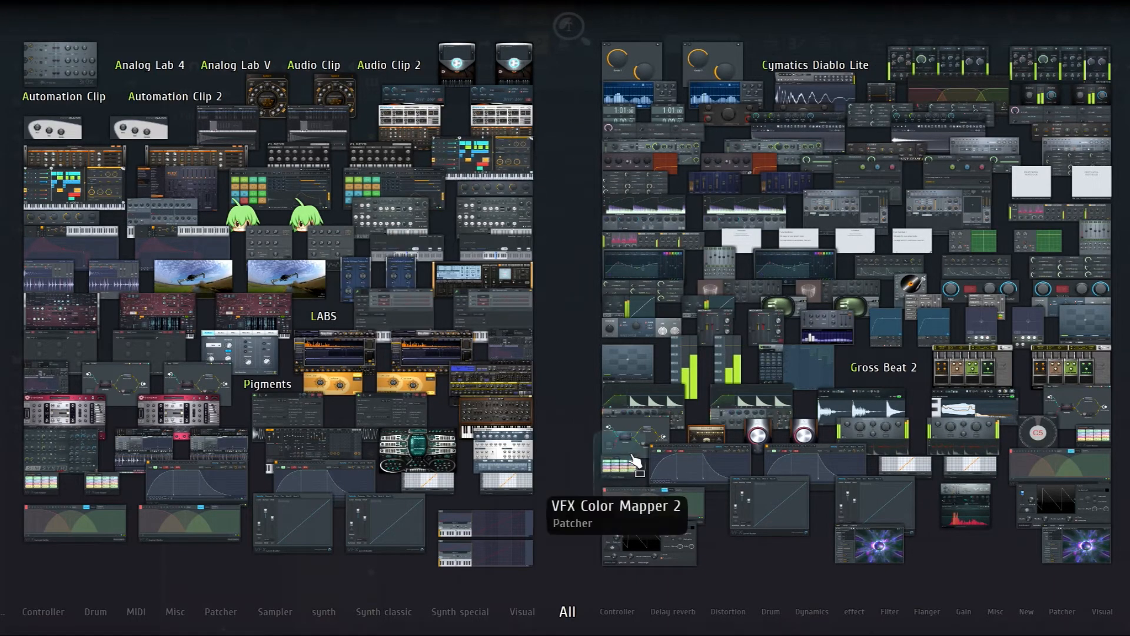
{"action": "mouse_move", "coordinate": [94, 610]}
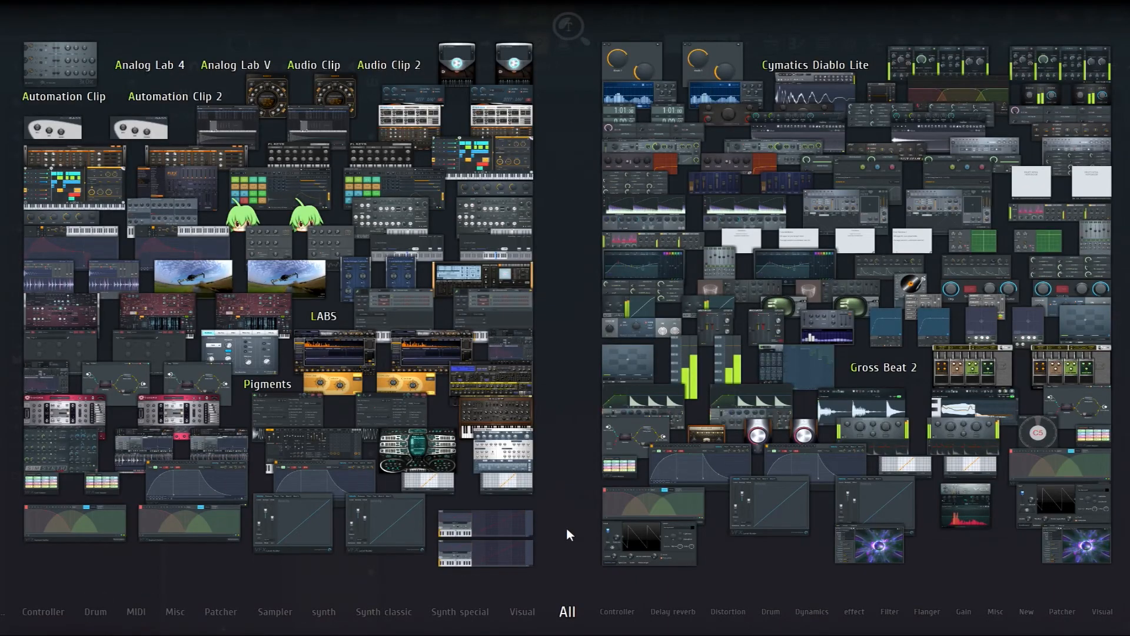
{"action": "type", "text": "fpc"}
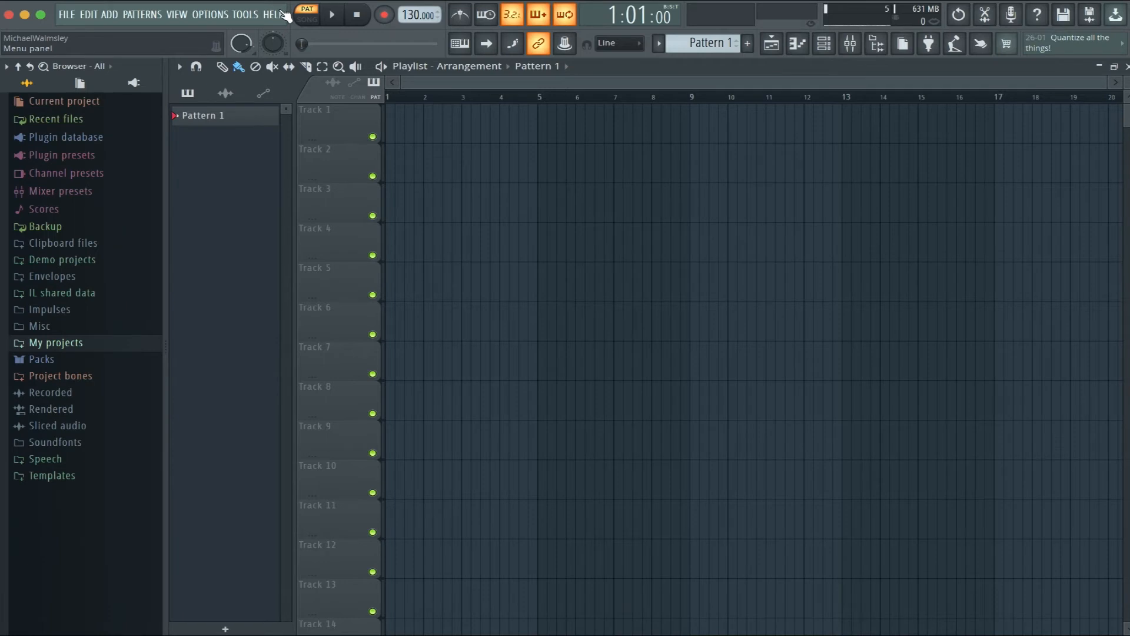
Examine the project export formats, the plugins that can be added, the pattern commands and the window background options.
{"action": "left_click", "coordinate": [70, 15]}
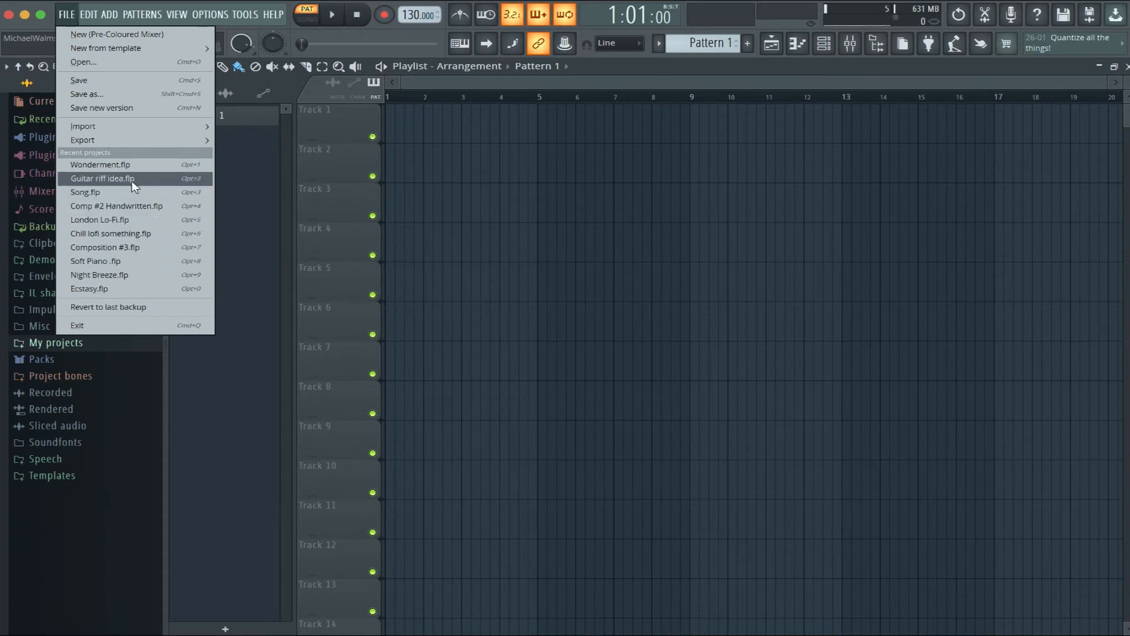
{"action": "mouse_move", "coordinate": [141, 144]}
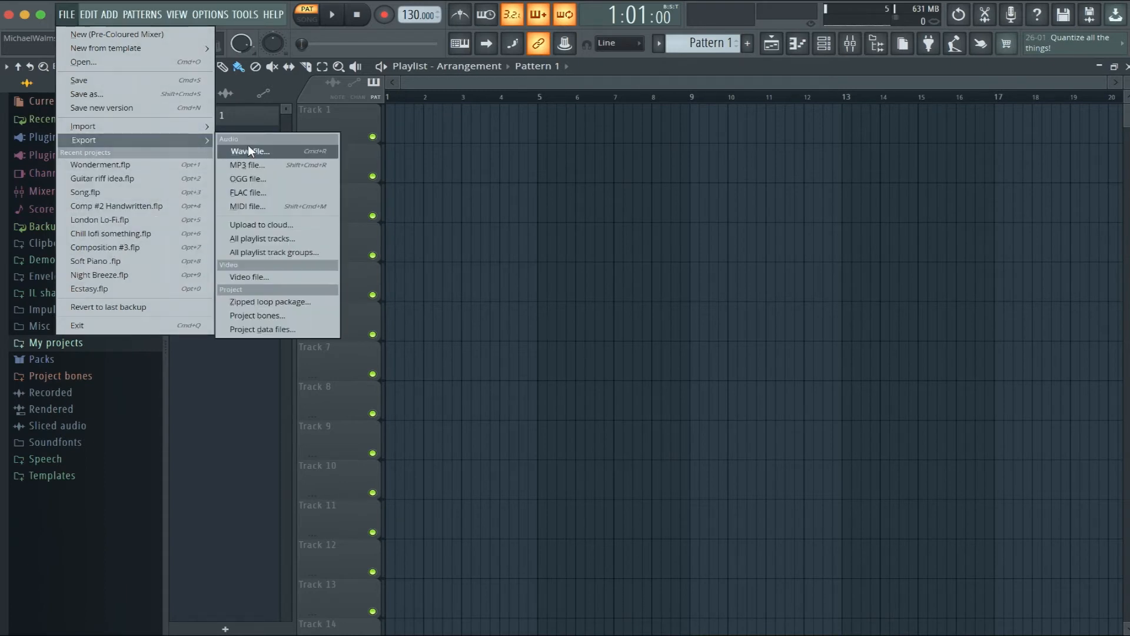
{"action": "mouse_move", "coordinate": [91, 9]}
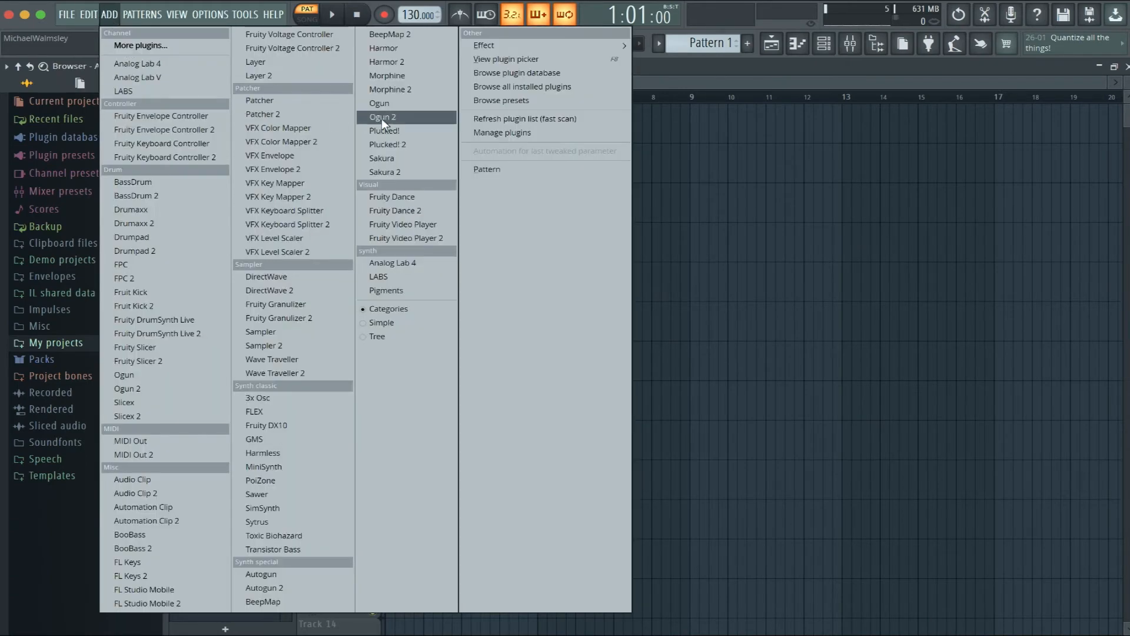
{"action": "mouse_move", "coordinate": [485, 48]}
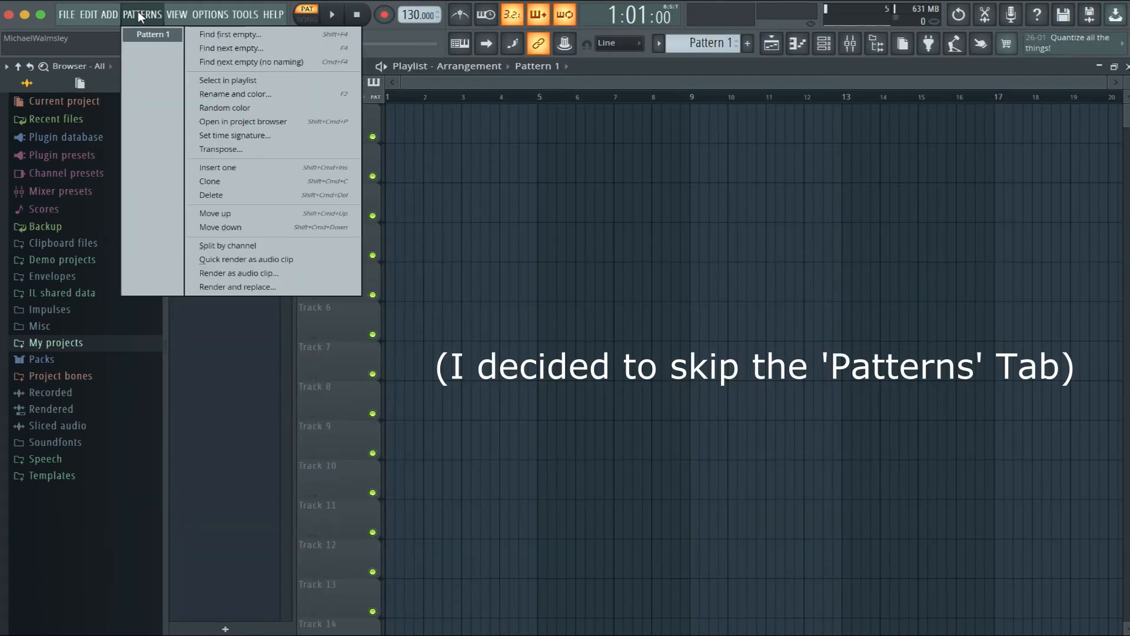
{"action": "mouse_move", "coordinate": [177, 22]}
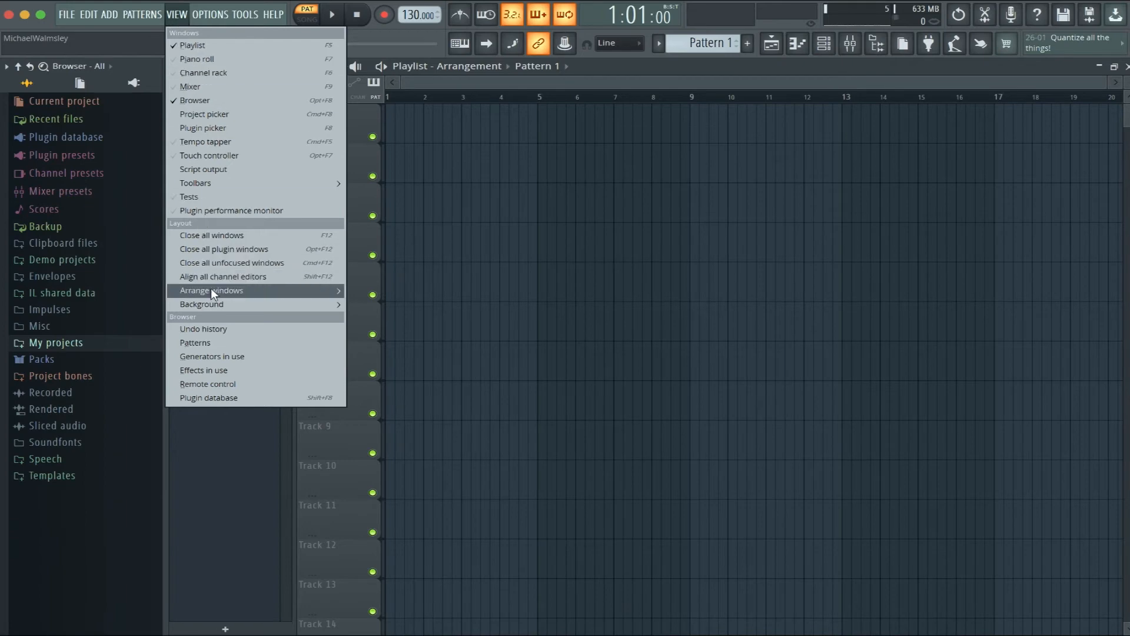
{"action": "mouse_move", "coordinate": [229, 306]}
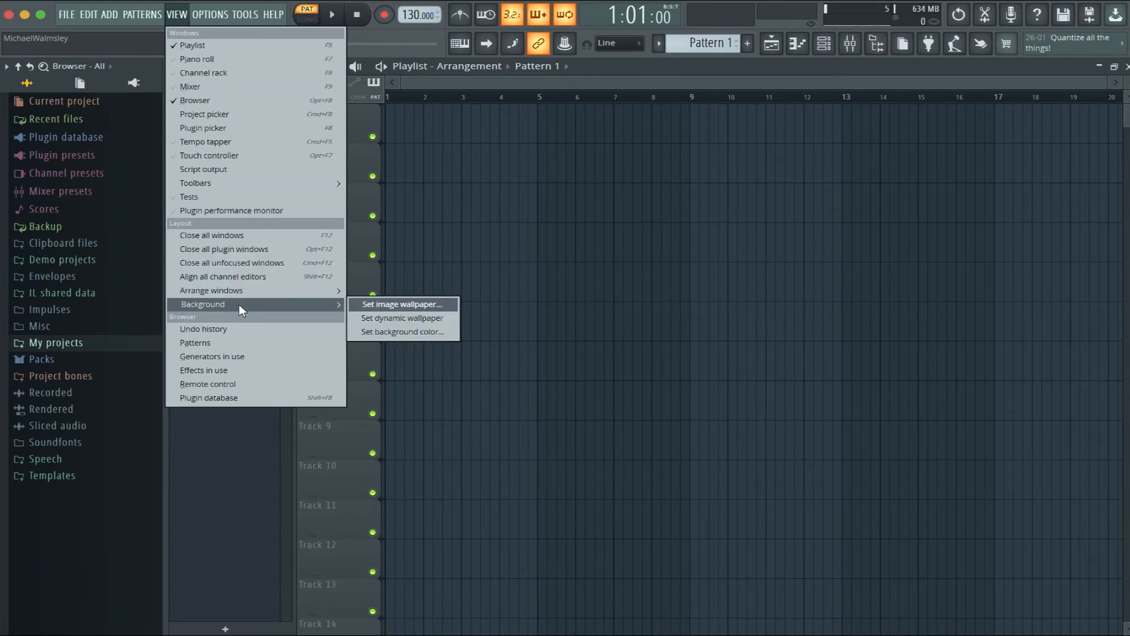
Open the MIDI settings and look through the Audio, General, File, Project, Info, Debug and About pages, ending back at MIDI.
{"action": "mouse_move", "coordinate": [250, 18]}
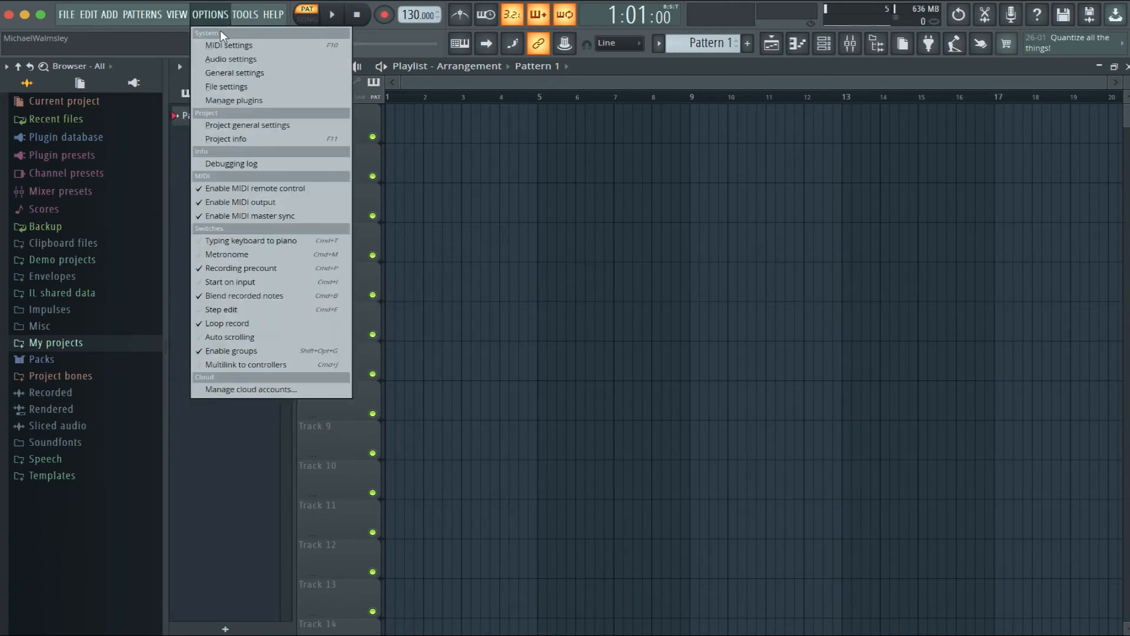
{"action": "left_click", "coordinate": [228, 44]}
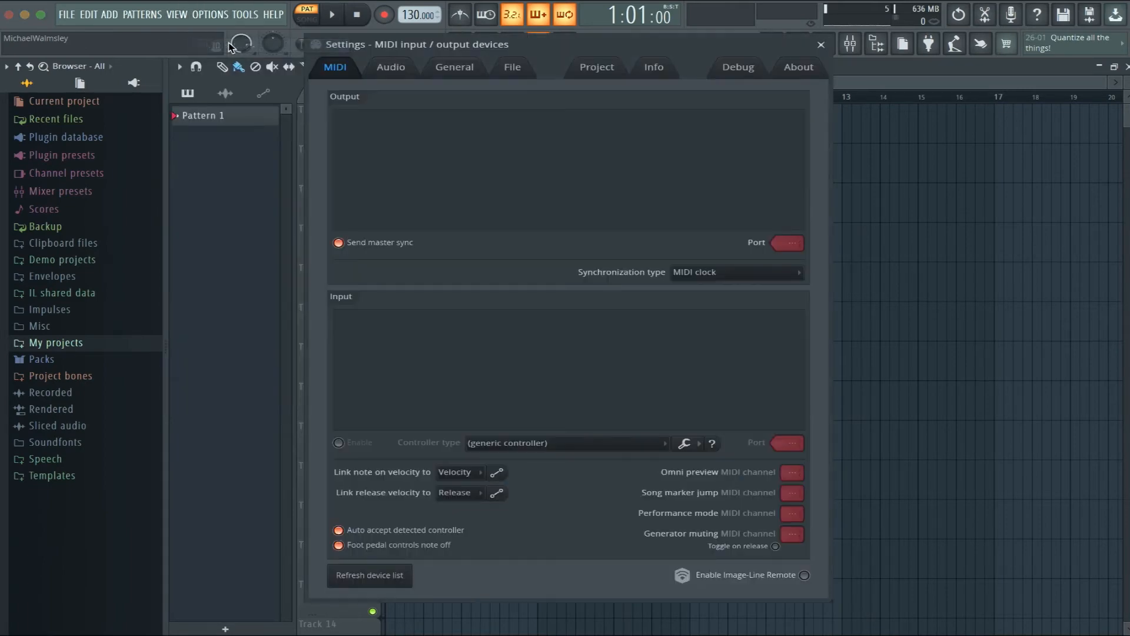
{"action": "left_click", "coordinate": [400, 70]}
{"action": "left_click", "coordinate": [450, 69]}
{"action": "left_click", "coordinate": [513, 69]}
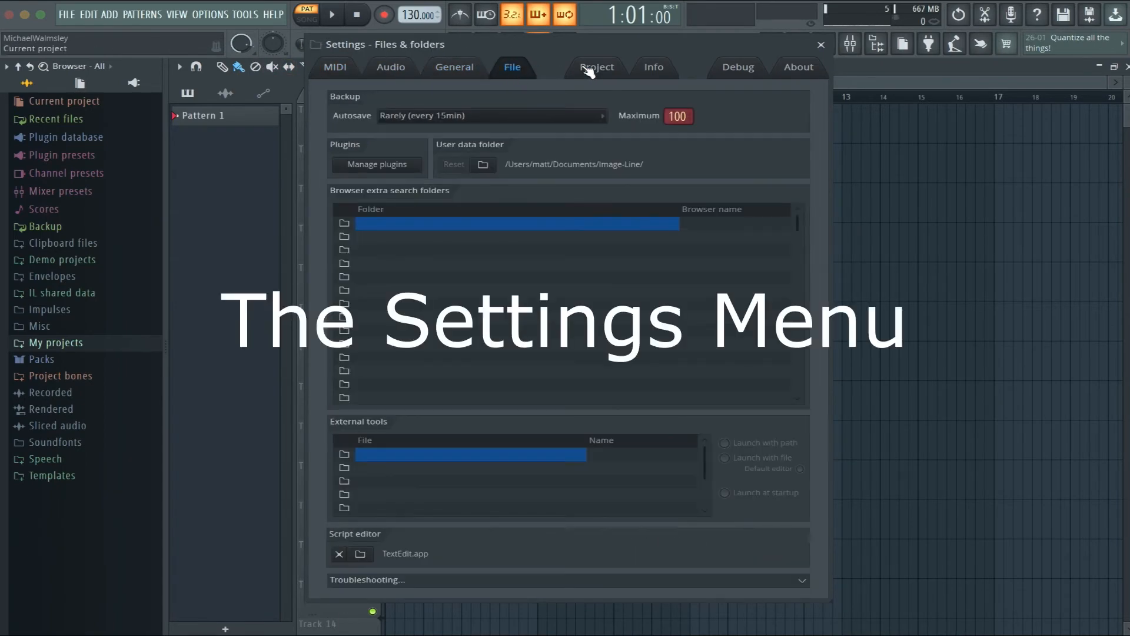
{"action": "left_click", "coordinate": [588, 69]}
{"action": "left_click", "coordinate": [655, 69]}
{"action": "left_click", "coordinate": [729, 73]}
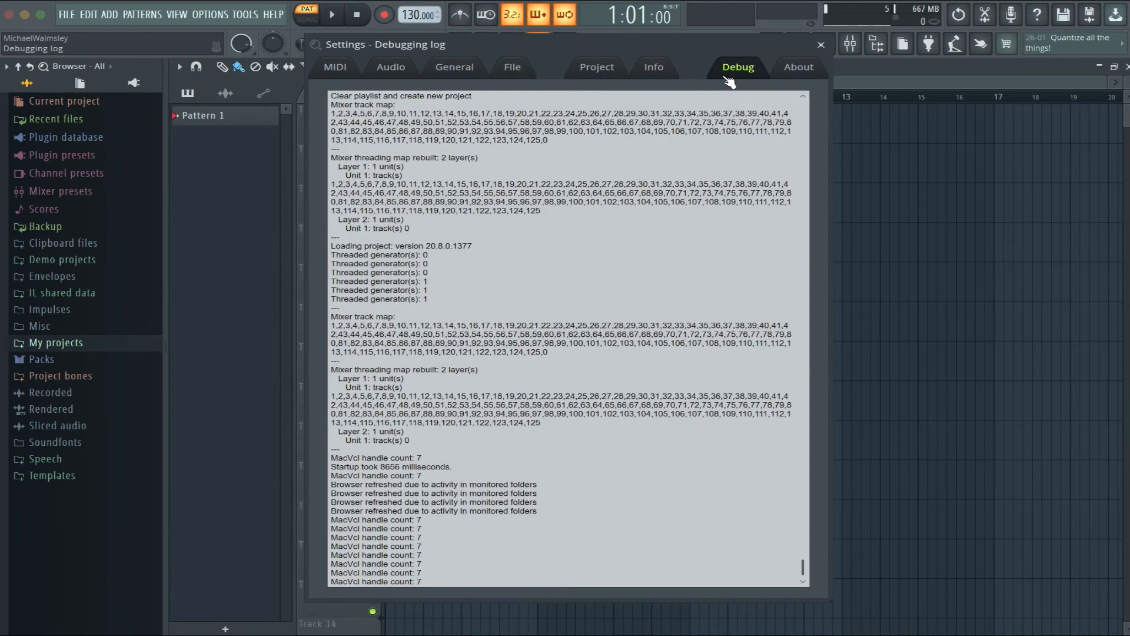
{"action": "left_click", "coordinate": [798, 68]}
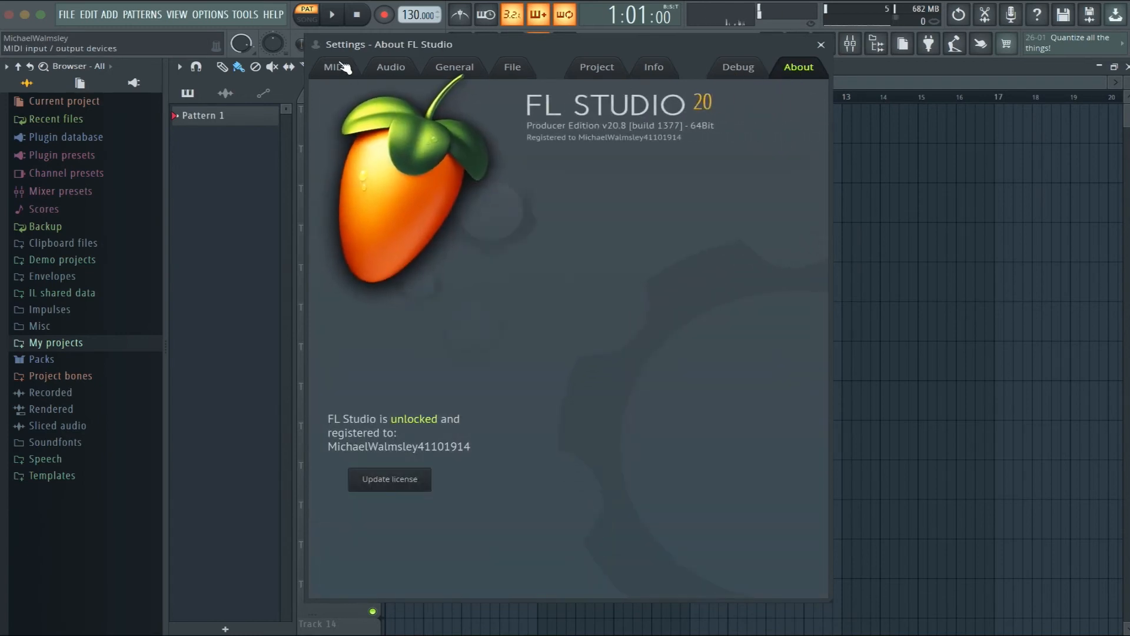
{"action": "left_click", "coordinate": [345, 69]}
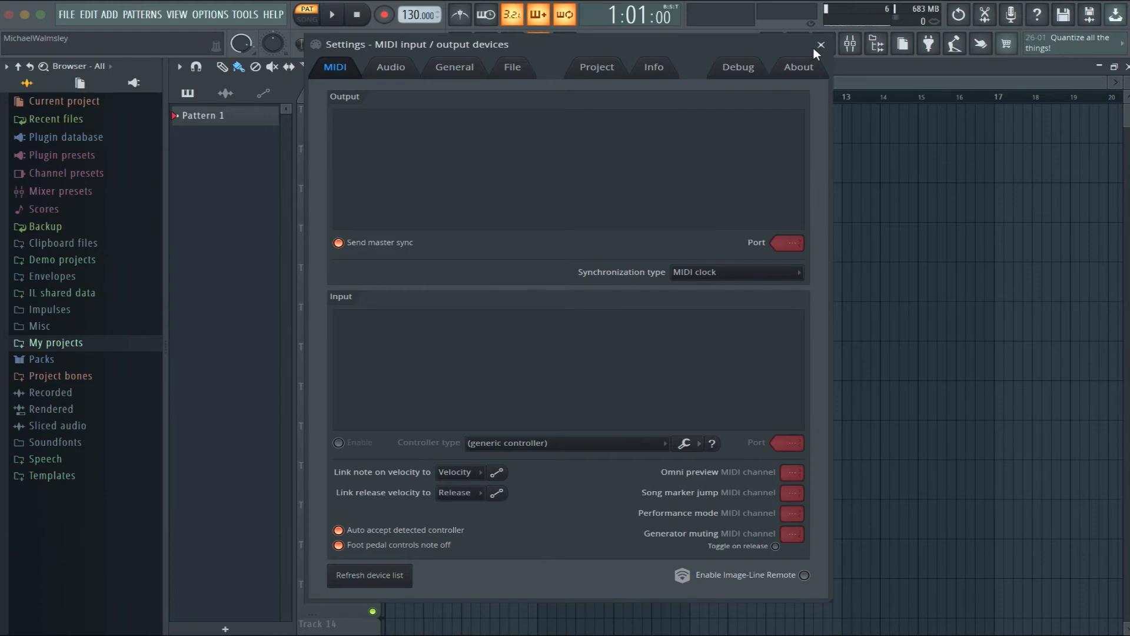
Leave the settings and examine the score log dump durations and the available macros.
{"action": "left_click", "coordinate": [245, 14]}
{"action": "mouse_move", "coordinate": [351, 153]}
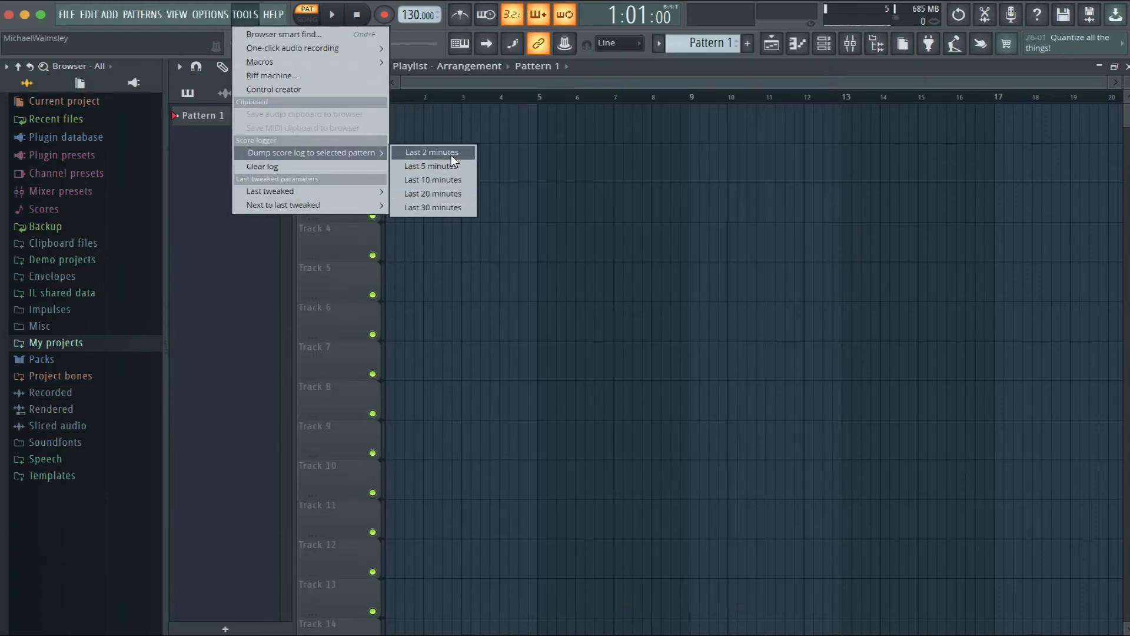
{"action": "mouse_move", "coordinate": [352, 62]}
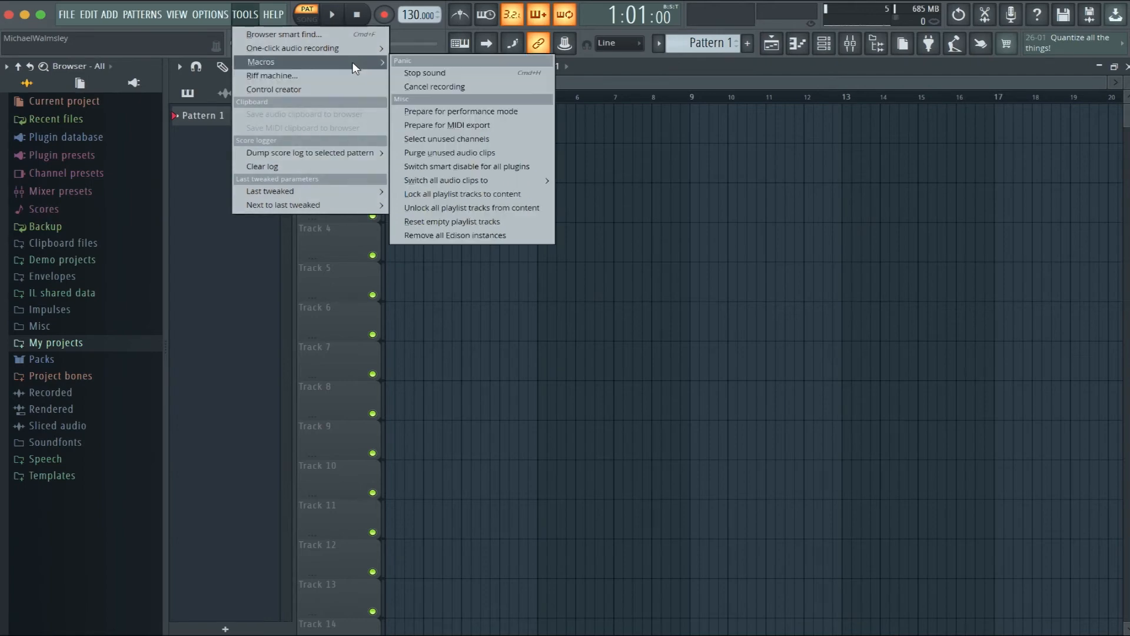
{"action": "left_click", "coordinate": [252, 16]}
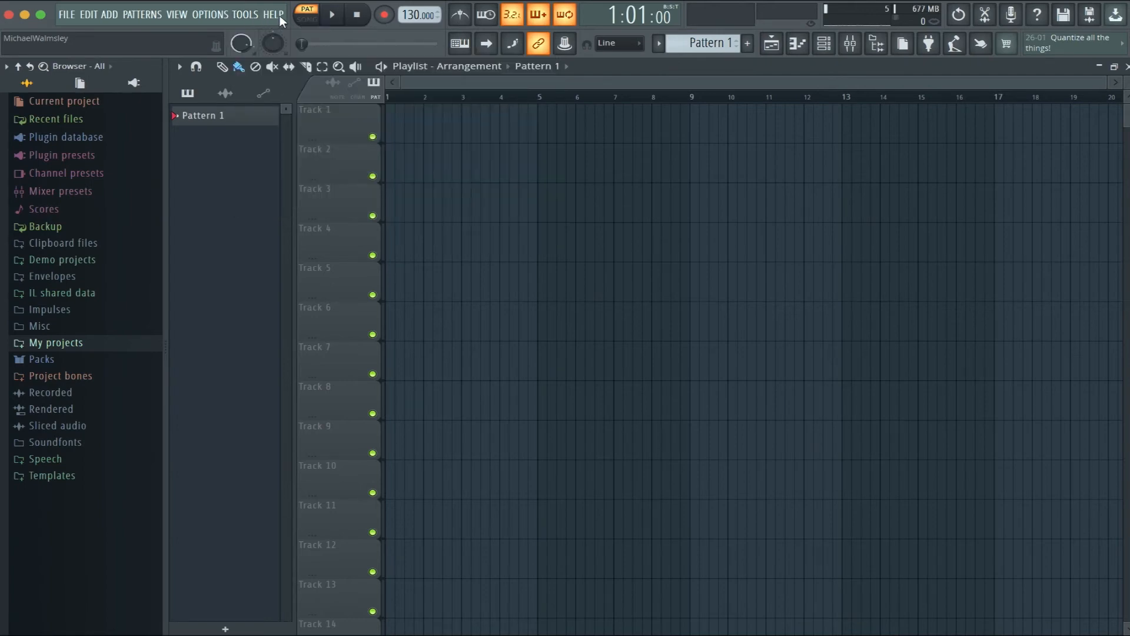
Examine the available help, registration and support entries, and try out the master volume control.
{"action": "left_click", "coordinate": [281, 20]}
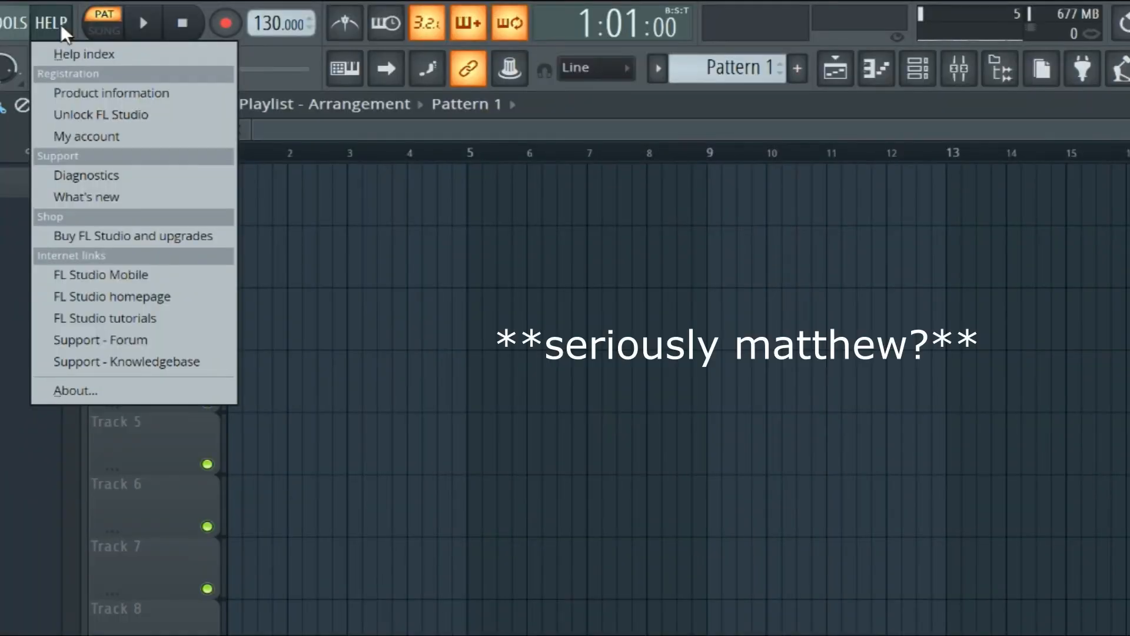
{"action": "left_click", "coordinate": [61, 23]}
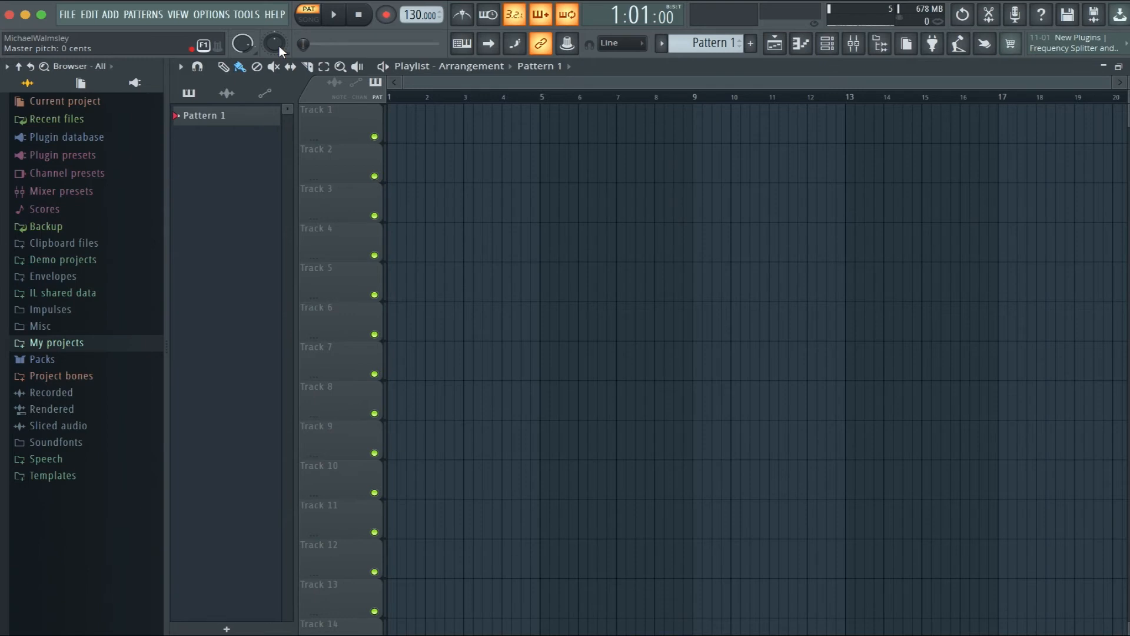
{"action": "left_click_drag", "start_coordinate": [243, 44], "coordinate": [242, 42]}
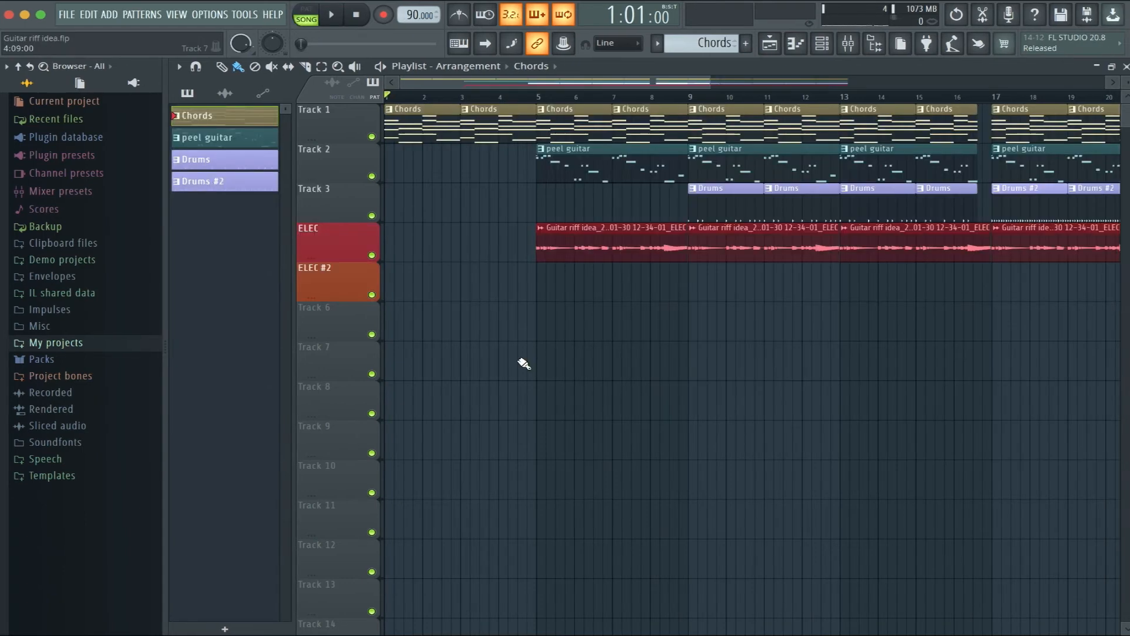
Play the peel guitar pattern on its own in pattern mode, and play the whole arrangement in song mode.
{"action": "left_click", "coordinate": [250, 136]}
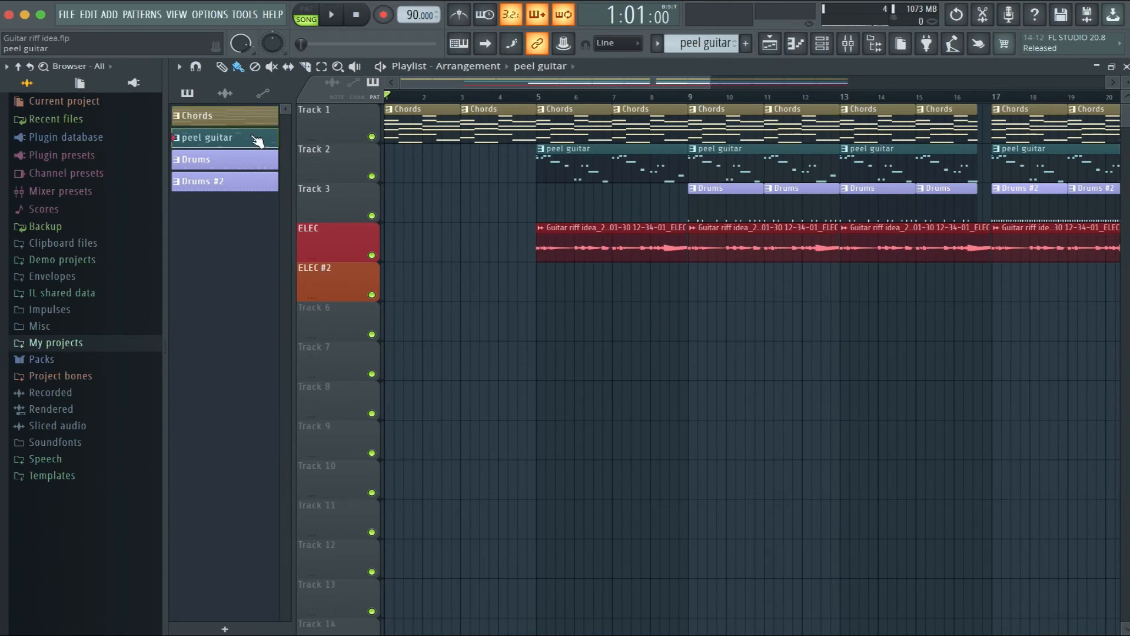
{"action": "left_click", "coordinate": [316, 16]}
{"action": "key", "text": "space"}
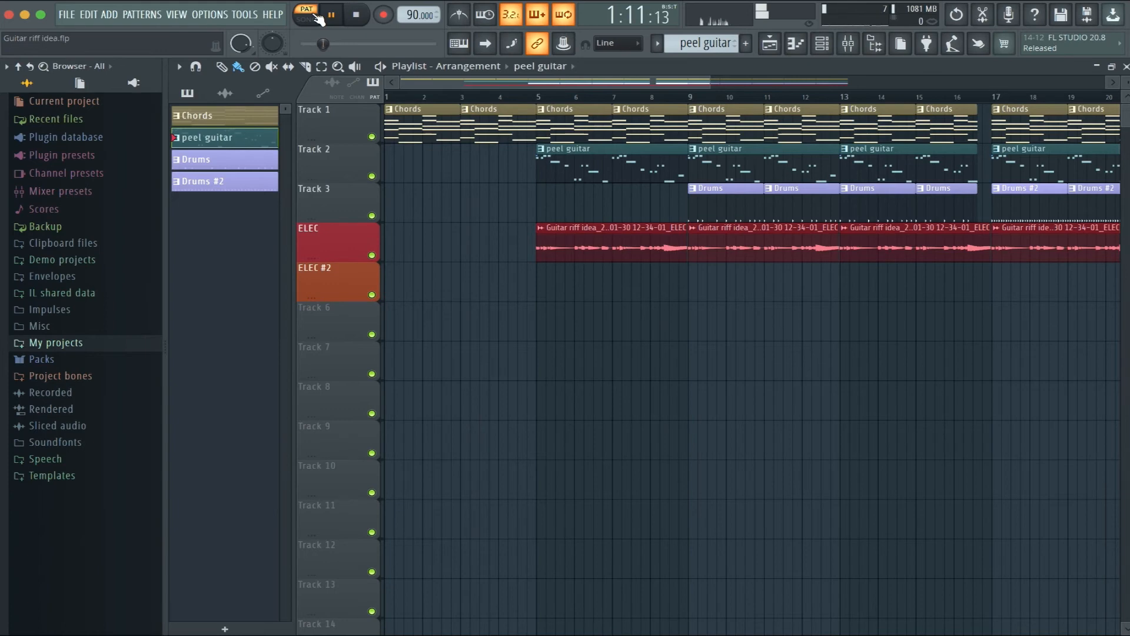
{"action": "left_click", "coordinate": [316, 16]}
{"action": "key", "text": "space"}
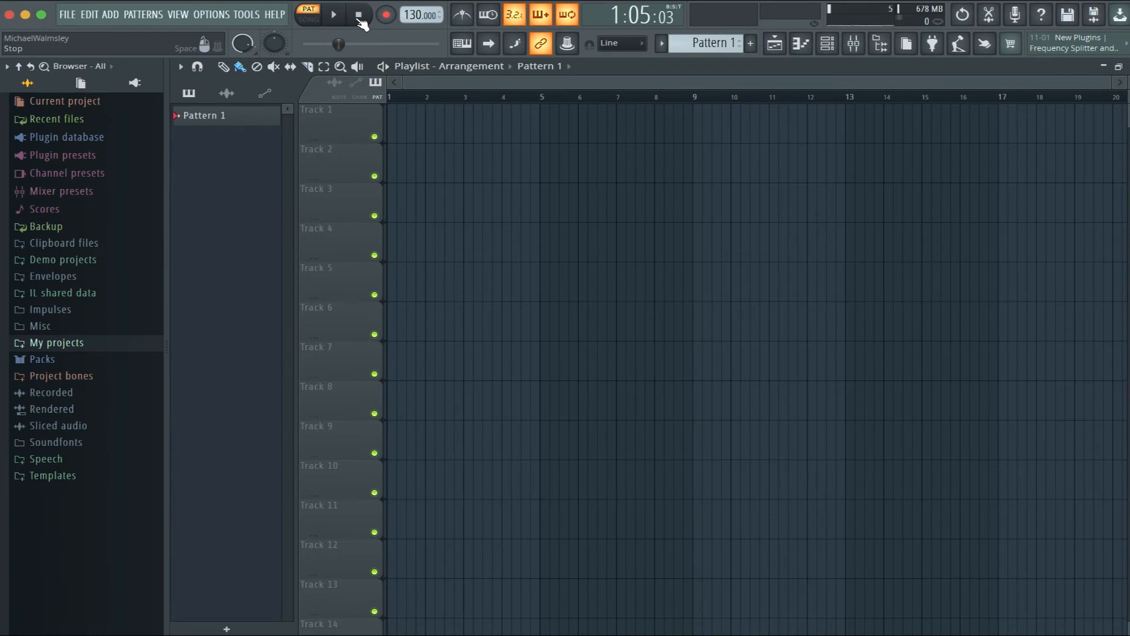
Stop playback and set the project tempo to the 130 BPM preset.
{"action": "left_click", "coordinate": [360, 16]}
{"action": "mouse_move", "coordinate": [420, 15]}
{"action": "left_mouse_down"}
{"action": "mouse_move", "coordinate": [420, 33]}
{"action": "mouse_move", "coordinate": [420, 9]}
{"action": "mouse_move", "coordinate": [438, 19]}
{"action": "left_mouse_up"}
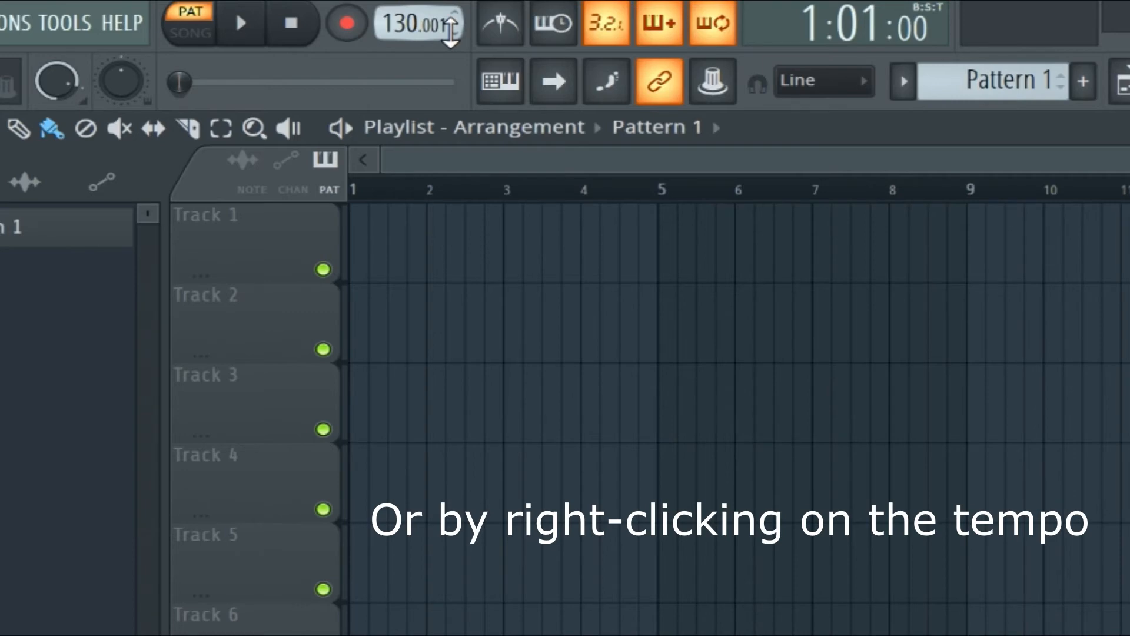
{"action": "right_click", "coordinate": [411, 31]}
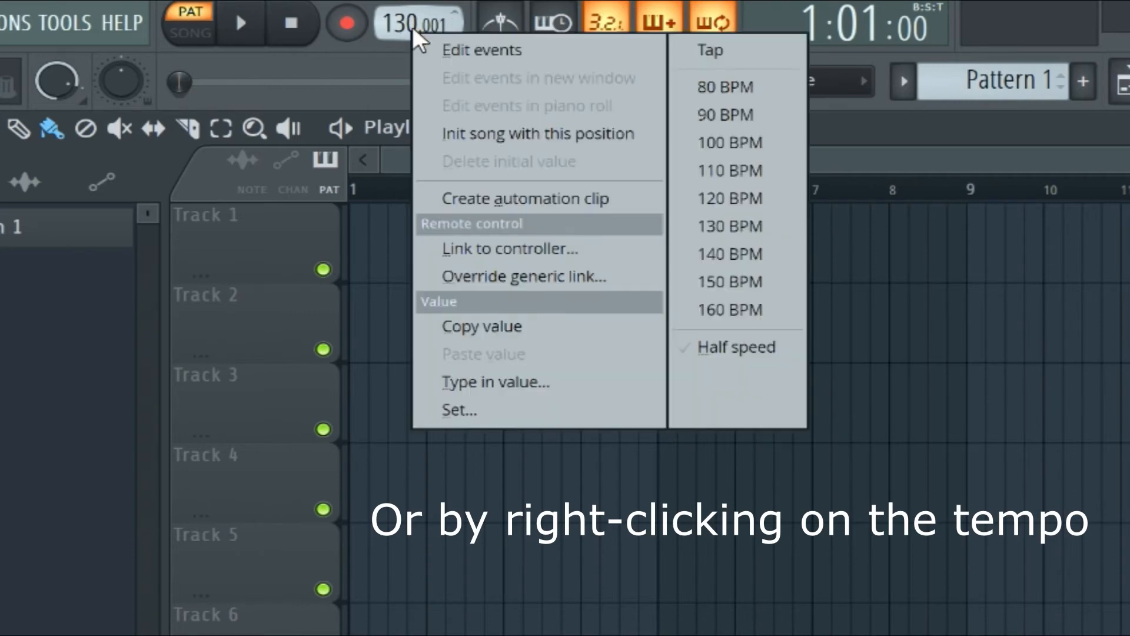
{"action": "left_click", "coordinate": [759, 226]}
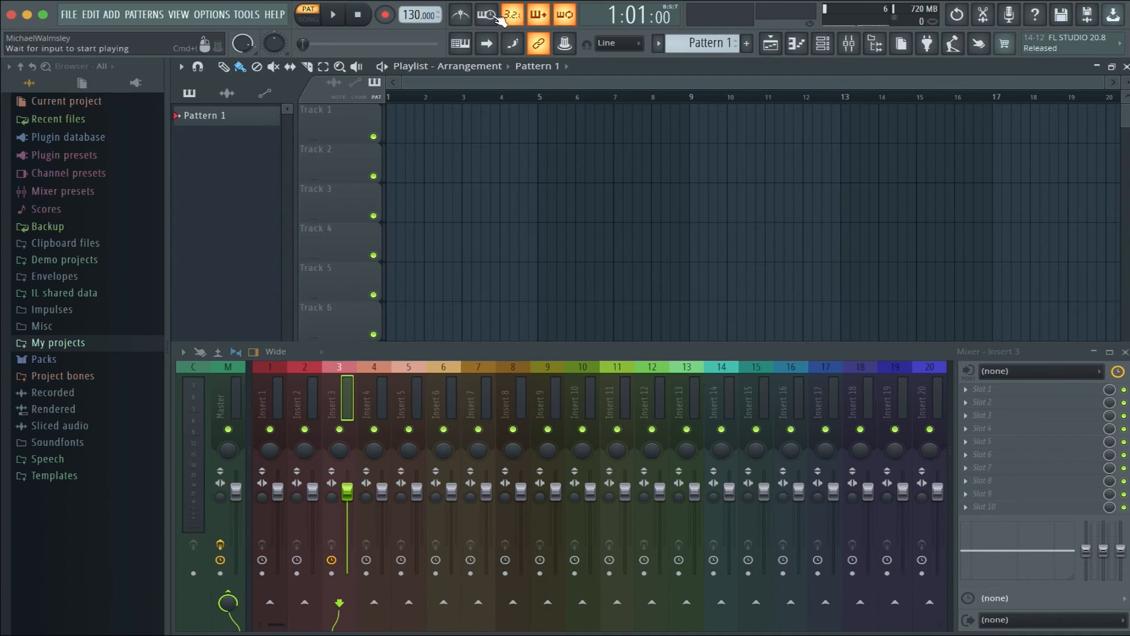
Toggle the wait for input option and the multilink to controllers option on and back off.
{"action": "left_click", "coordinate": [498, 17]}
{"action": "left_click", "coordinate": [498, 17]}
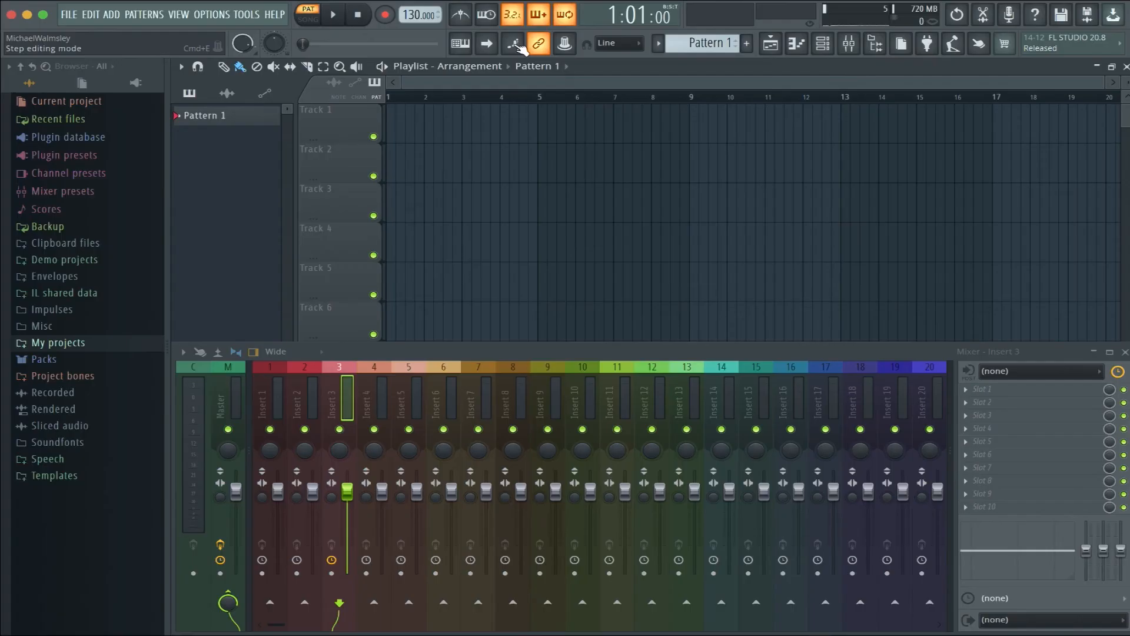
{"action": "left_click", "coordinate": [567, 46]}
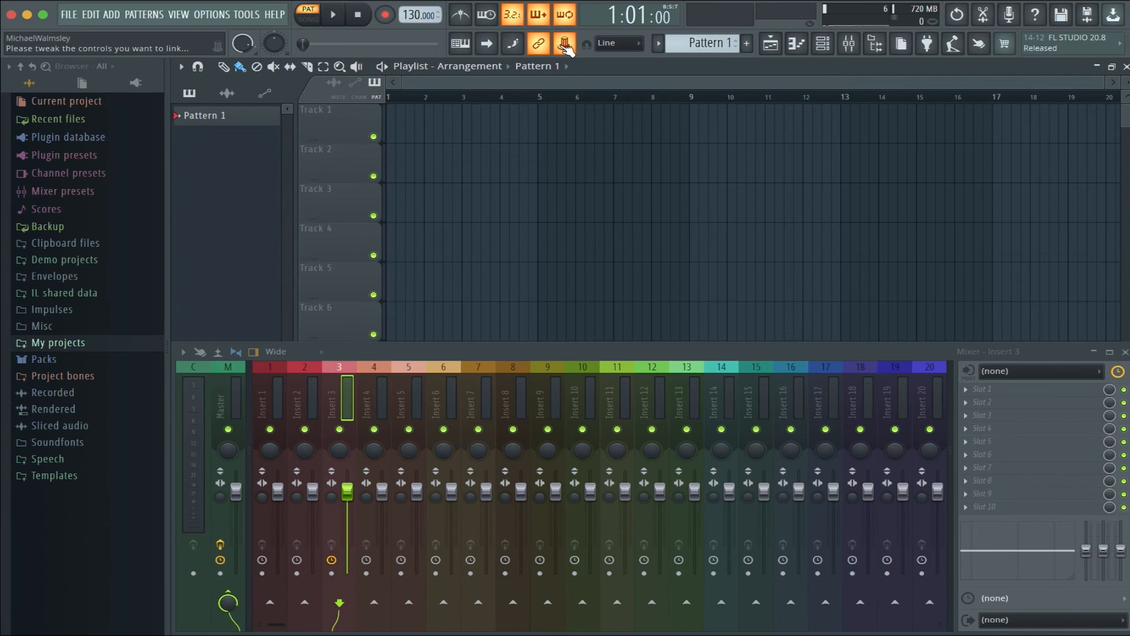
{"action": "left_click", "coordinate": [565, 45]}
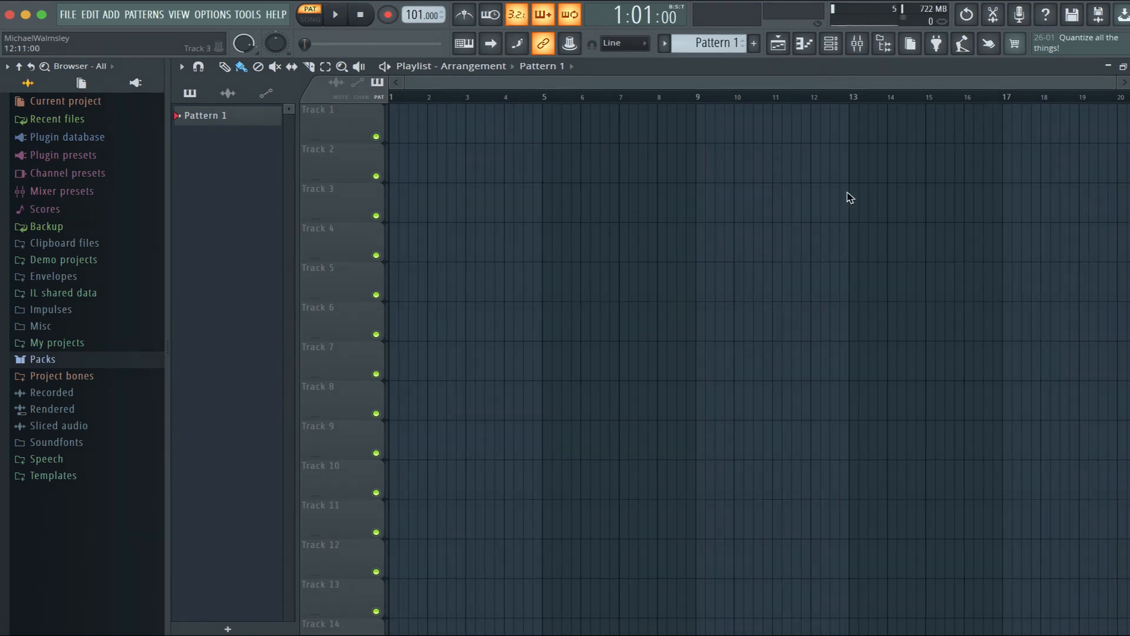
Hide and show the browser, and look through its My projects and Packs folders, collapsing each again.
{"action": "left_click", "coordinate": [894, 42]}
{"action": "left_click", "coordinate": [894, 43]}
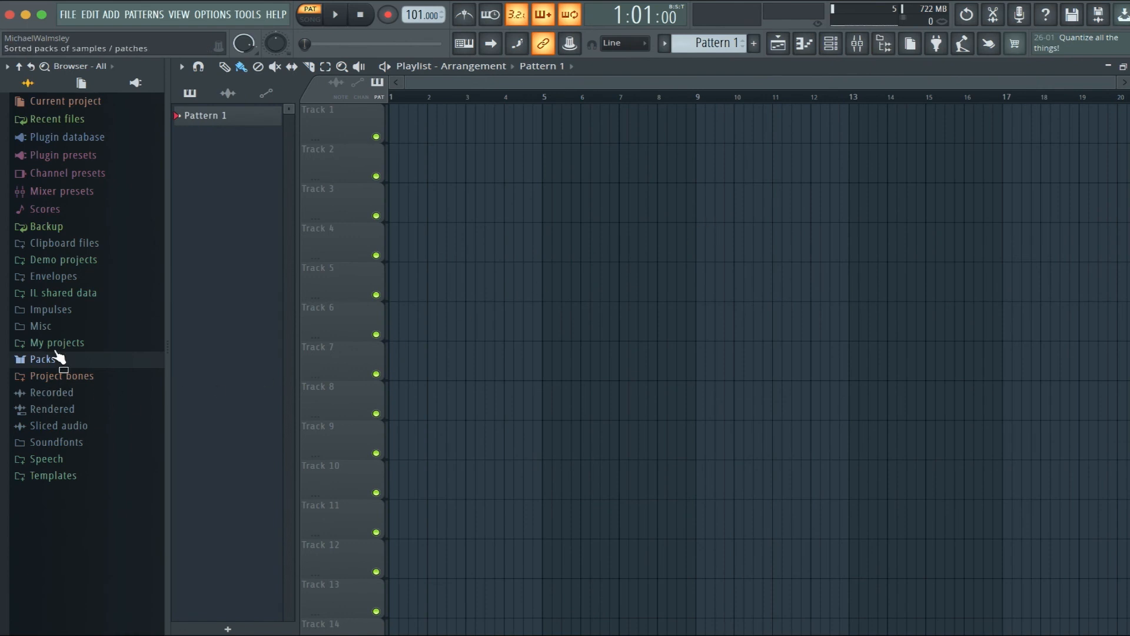
{"action": "left_click", "coordinate": [124, 347]}
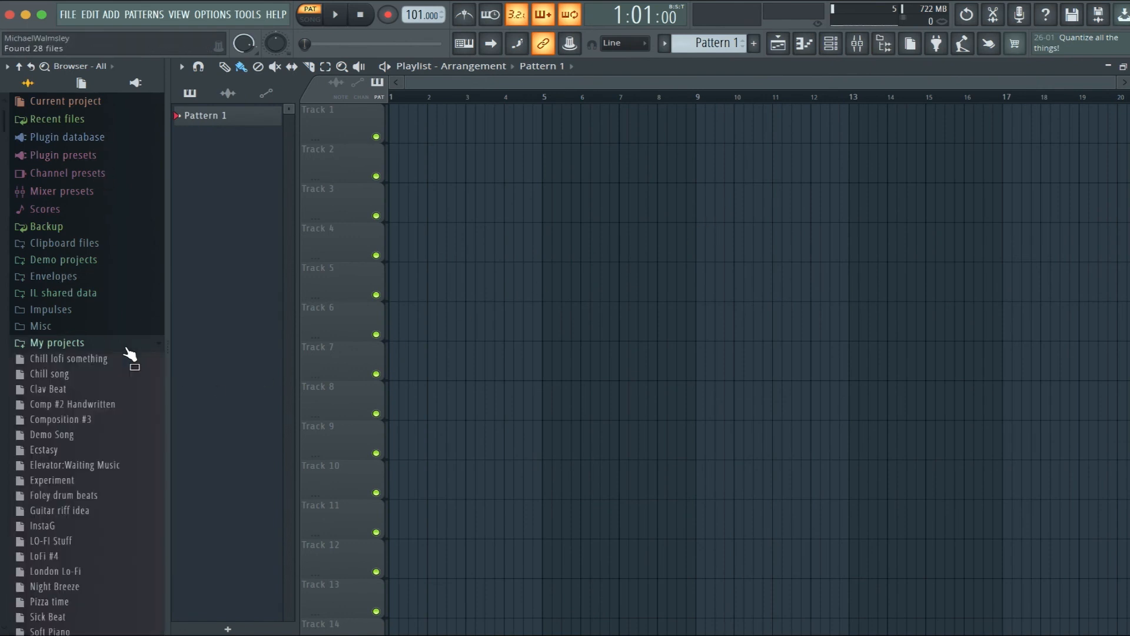
{"action": "left_click", "coordinate": [124, 348]}
{"action": "left_click", "coordinate": [114, 362]}
{"action": "left_click", "coordinate": [115, 362]}
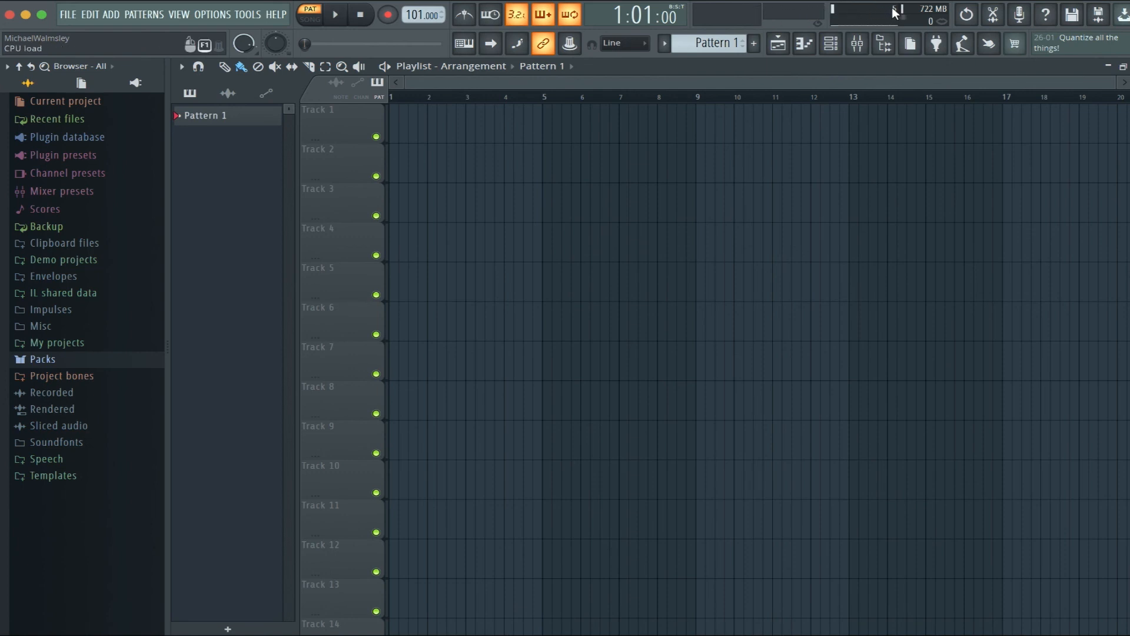
Tap the beat in the tempo tapper and accept 96 BPM as the project tempo.
{"action": "left_click", "coordinate": [962, 43]}
{"action": "left_click", "coordinate": [578, 286]}
{"action": "left_click", "coordinate": [576, 287]}
{"action": "left_click", "coordinate": [576, 288]}
{"action": "left_click", "coordinate": [625, 232]}
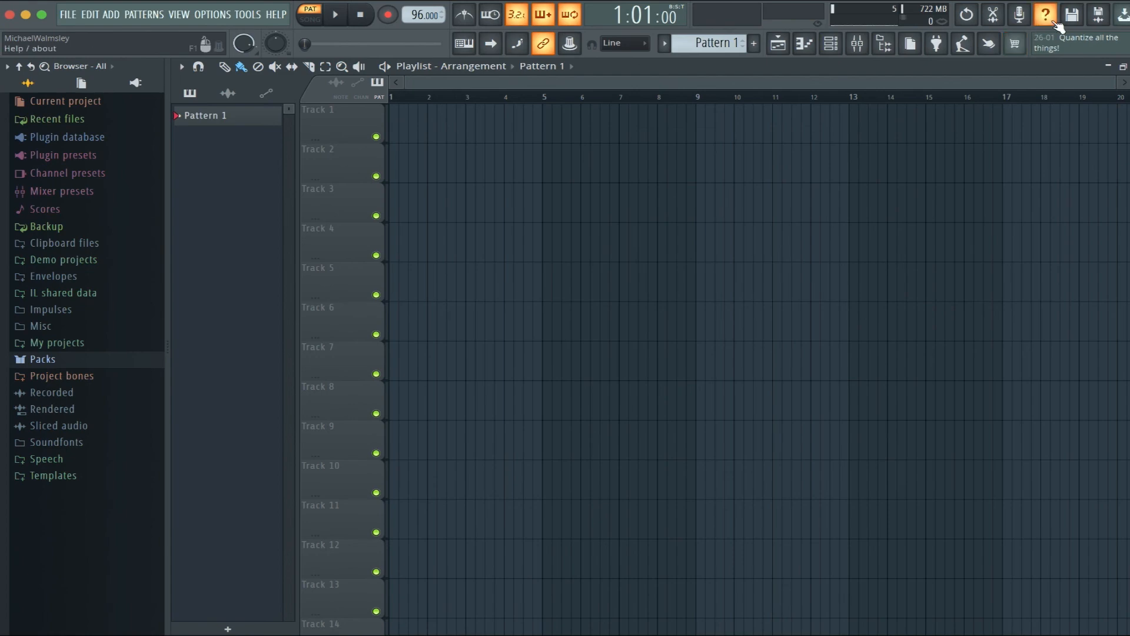
Open the FL Studio online manual in the web browser, search it for "mixer", look through the results and return to FL Studio.
{"action": "left_click", "coordinate": [1054, 23]}
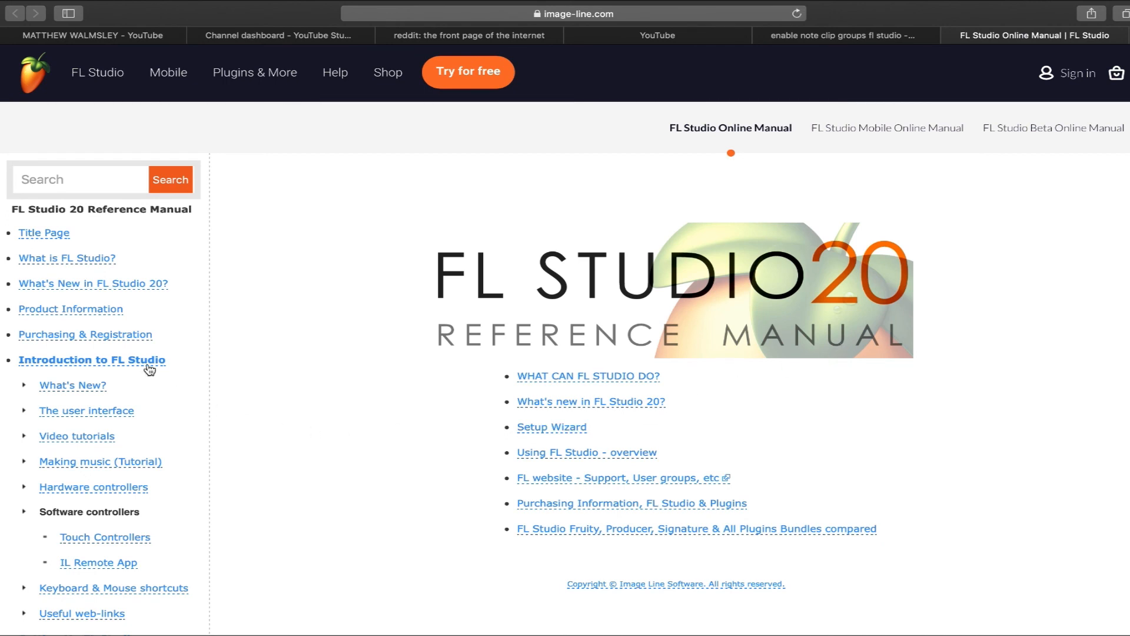
{"action": "left_click", "coordinate": [82, 180]}
{"action": "type", "text": "mixer"}
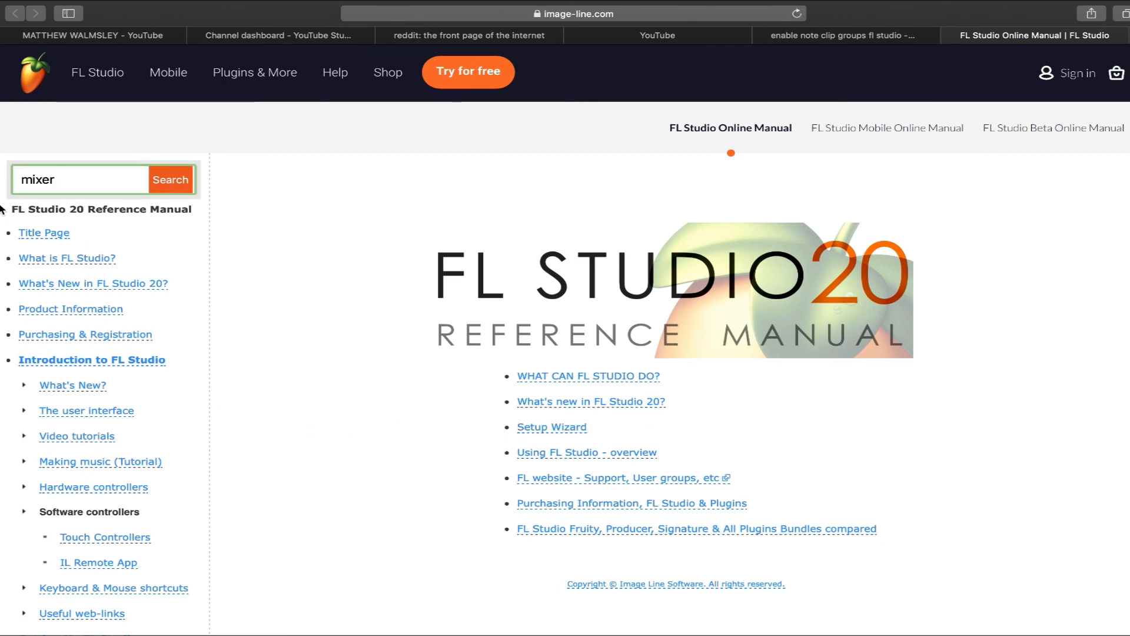
{"action": "left_click", "coordinate": [187, 187]}
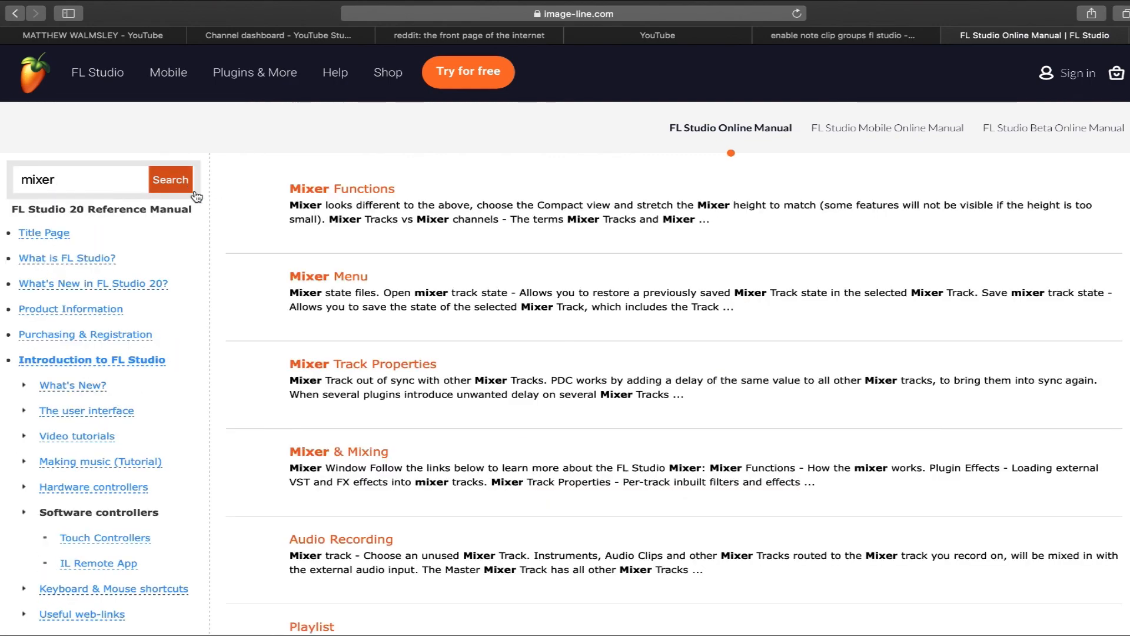
{"action": "scroll", "coordinate": [421, 294], "scroll_direction": "down", "scroll_amount": 15}
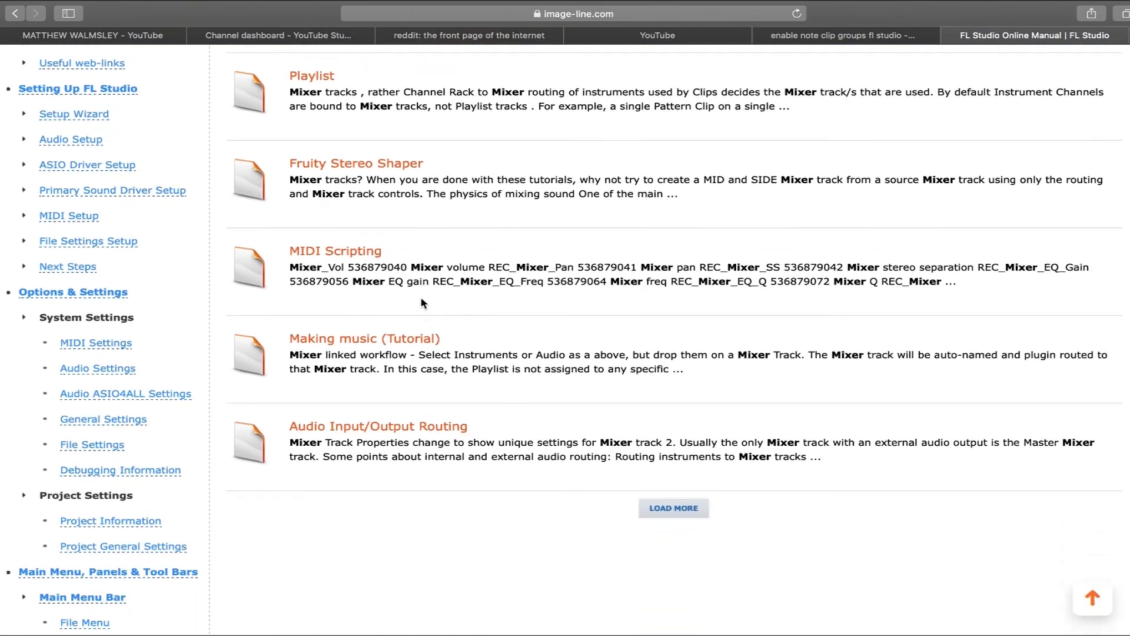
{"action": "key", "text": "ctrl+Left"}
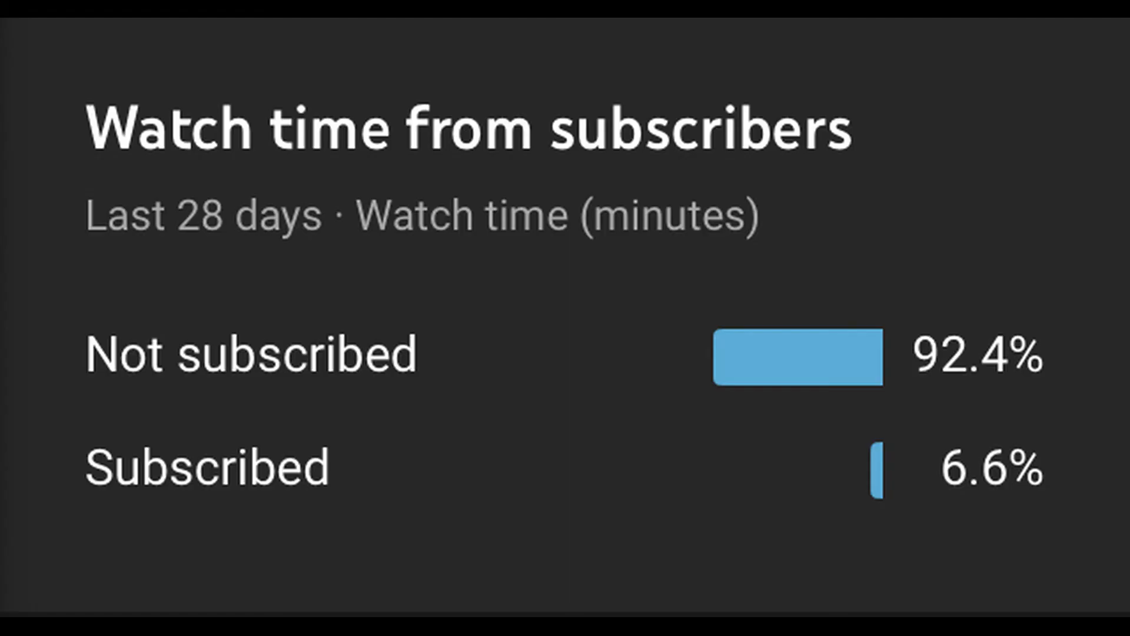
{"action": "scroll", "coordinate": [678, 254], "scroll_direction": "down", "scroll_amount": 5}
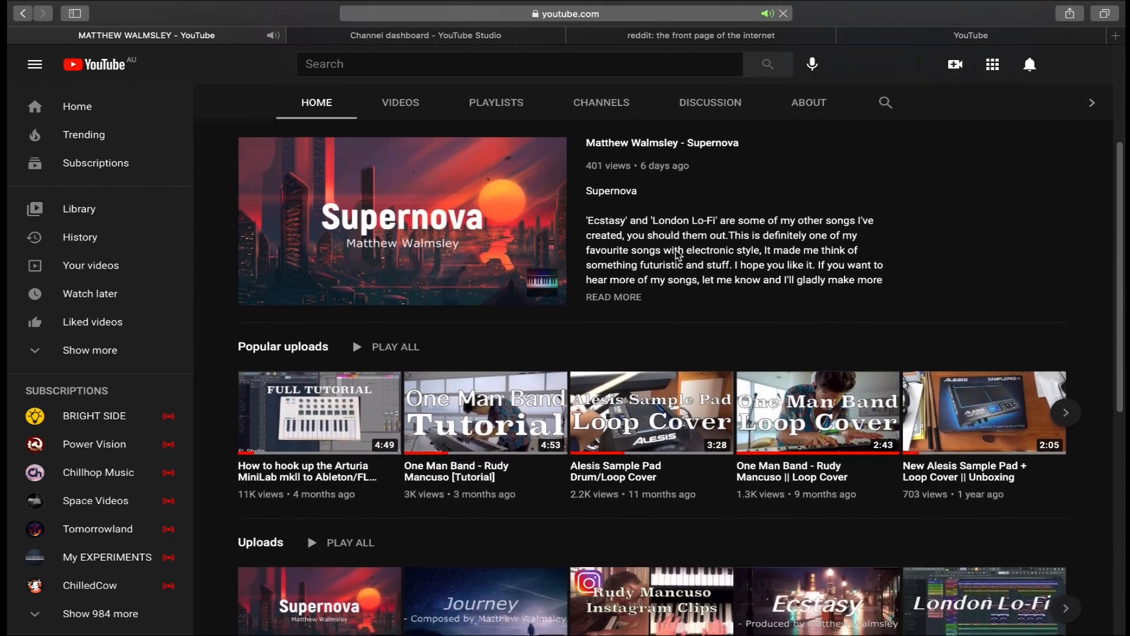
{"action": "scroll", "coordinate": [678, 255], "scroll_direction": "down", "scroll_amount": 2}
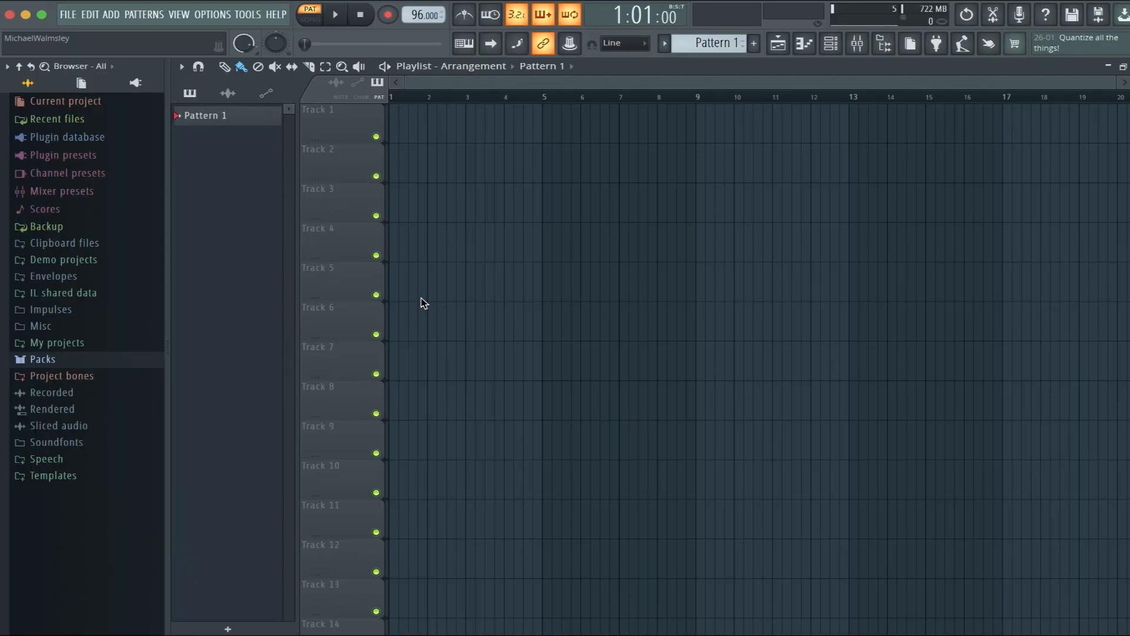